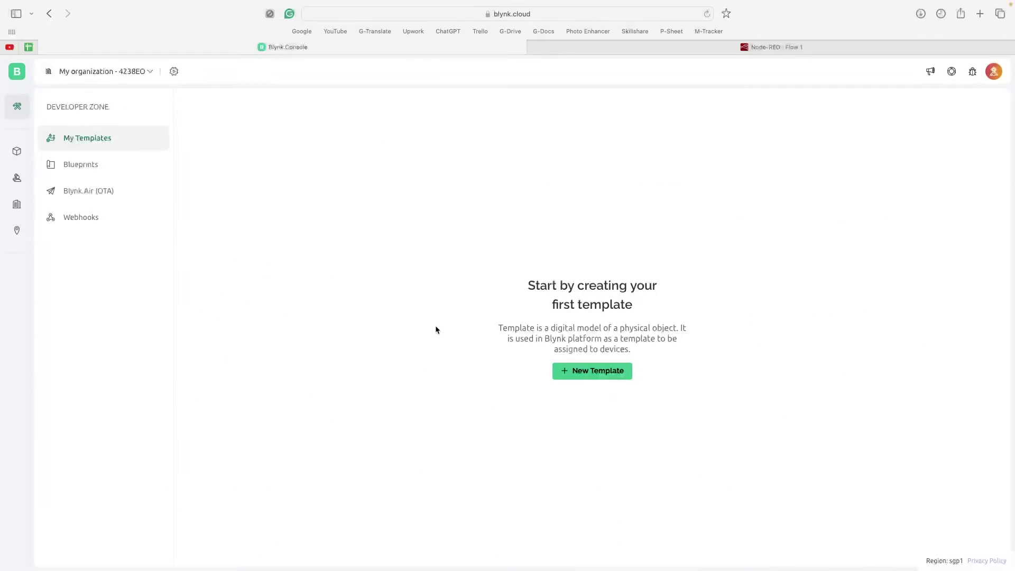
# Step: Create a new template named IRIV PiControl with Raspberry Pi hardware and WiFi connection
pyautogui.click(596, 371)
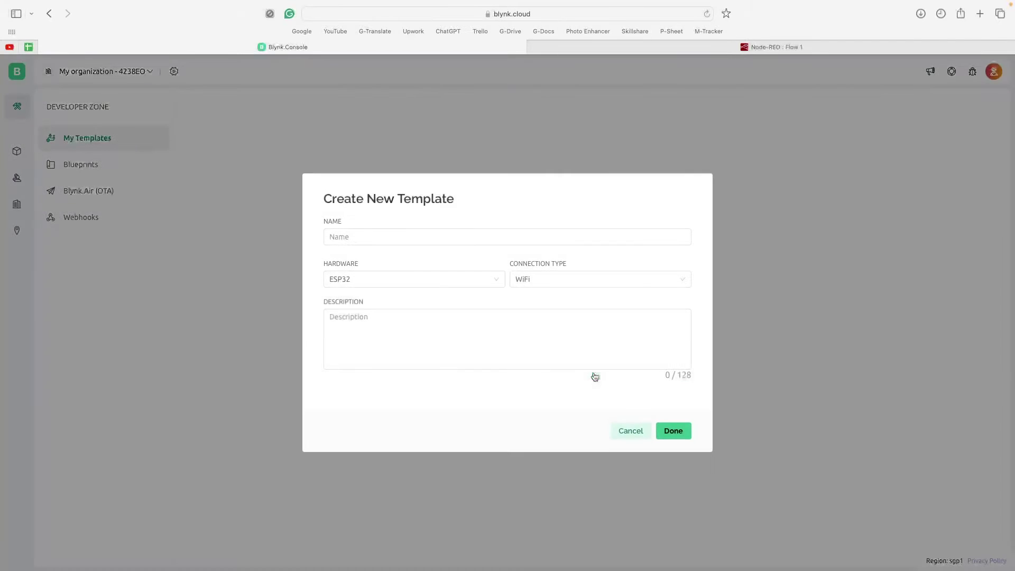
pyautogui.click(379, 238)
pyautogui.write('IRIV PiControl')
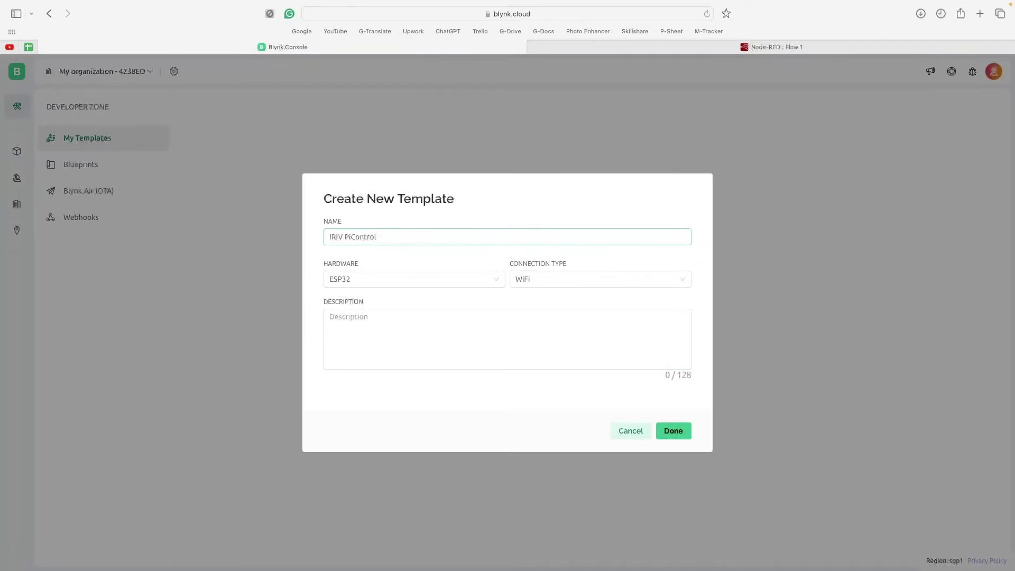
pyautogui.click(437, 279)
pyautogui.scroll(-5, 370, 333)
pyautogui.click(366, 333)
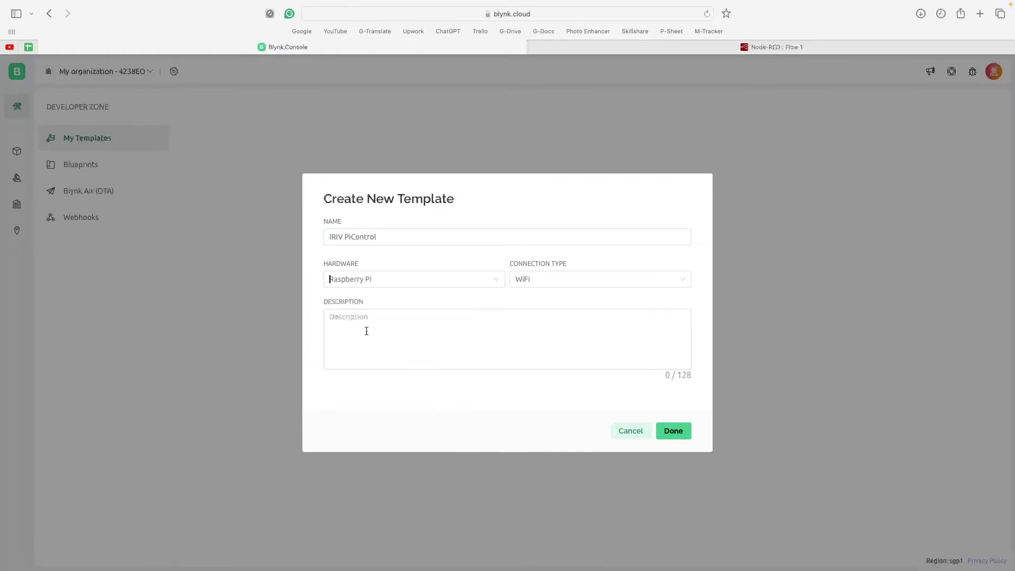
pyautogui.click(673, 431)
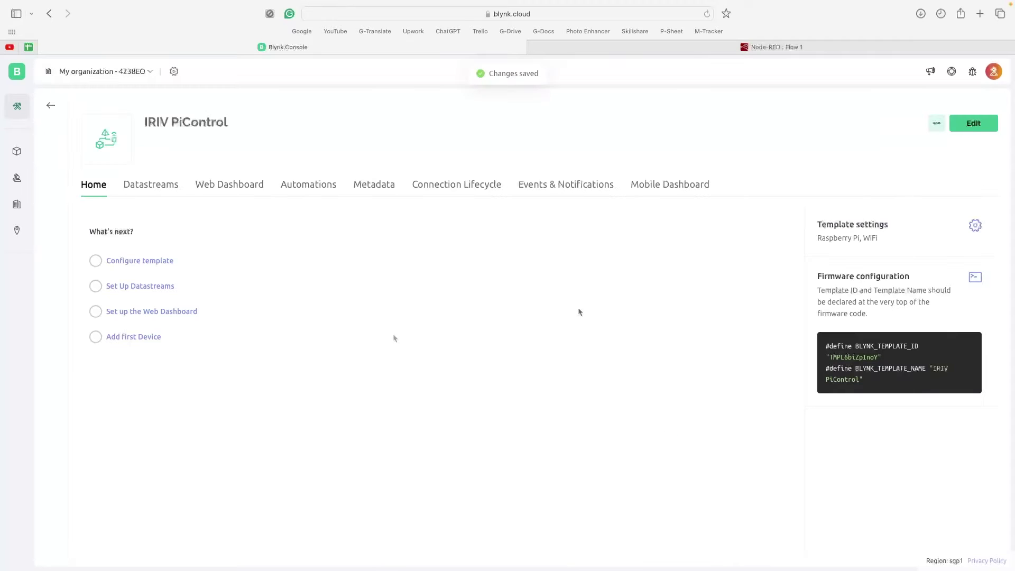
# Step: Create a new device from the IRIV PiControl template, keeping IRIV PiControl as the device name
pyautogui.click(15, 149)
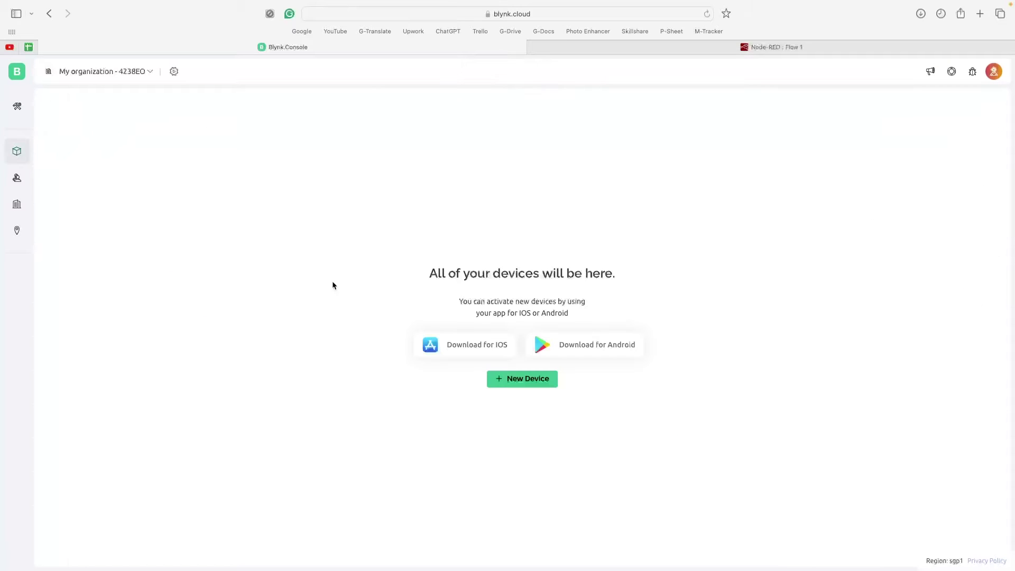
pyautogui.click(523, 379)
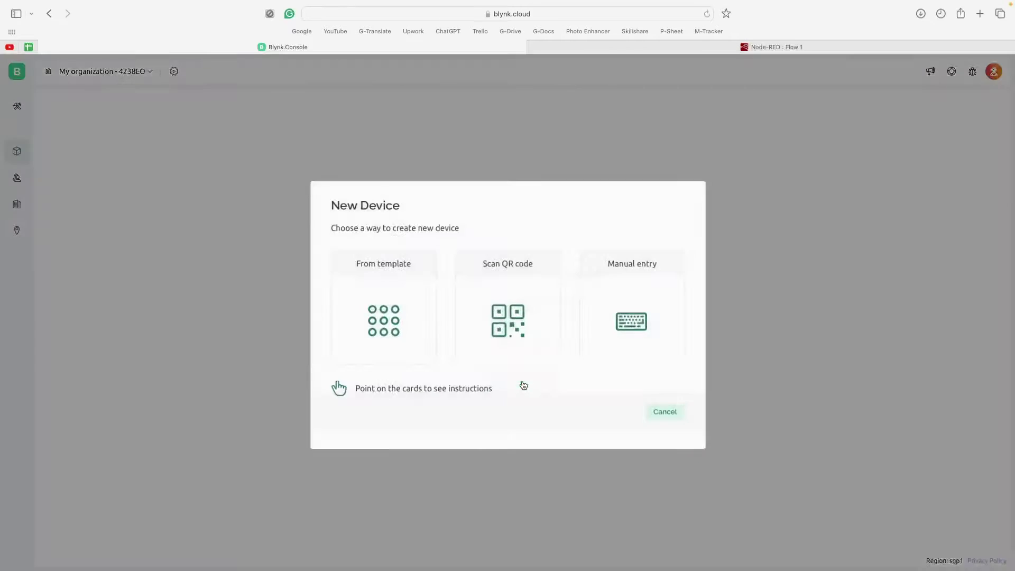
pyautogui.click(384, 302)
pyautogui.click(422, 297)
pyautogui.click(446, 318)
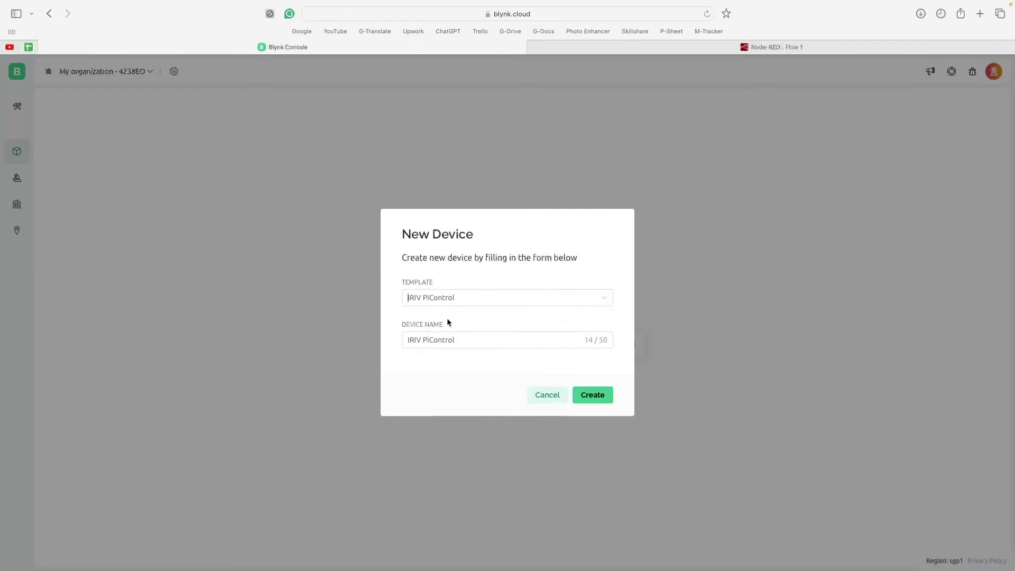
pyautogui.click(590, 392)
# Step: Edit the device's dashboard and add a Switch widget to the empty canvas
pyautogui.click(294, 119)
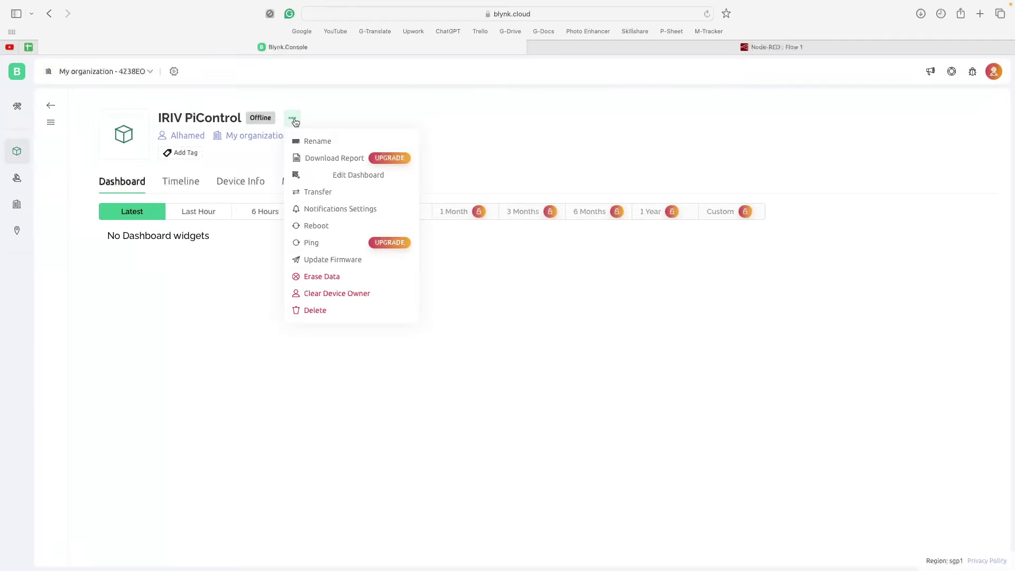
pyautogui.click(398, 179)
pyautogui.moveTo(166, 293); pyautogui.dragTo(331, 383)
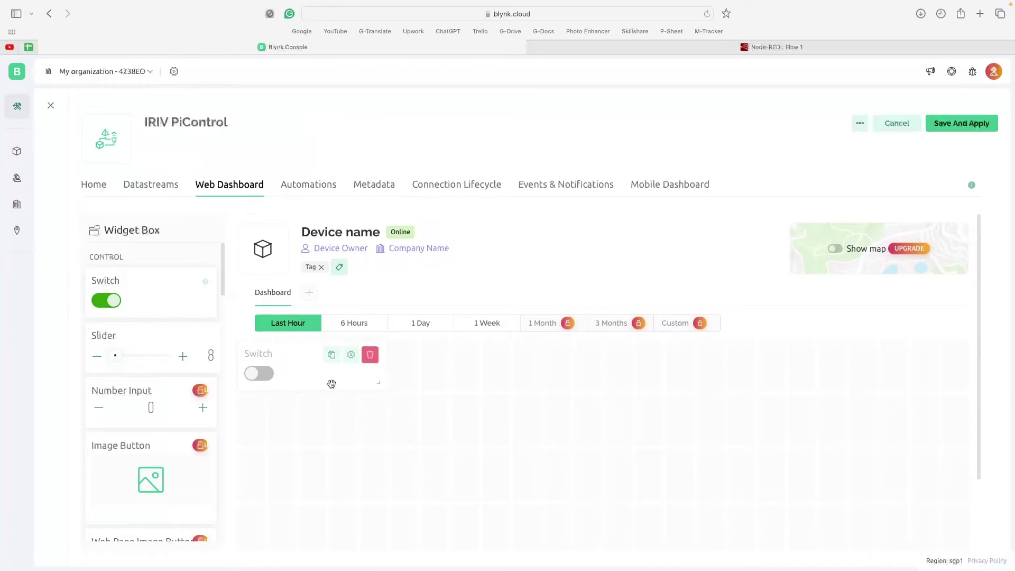
# Step: Link the Switch widget to a new integer virtual pin datastream on V0 with range 0 to 1, and save its settings
pyautogui.click(352, 355)
pyautogui.click(281, 210)
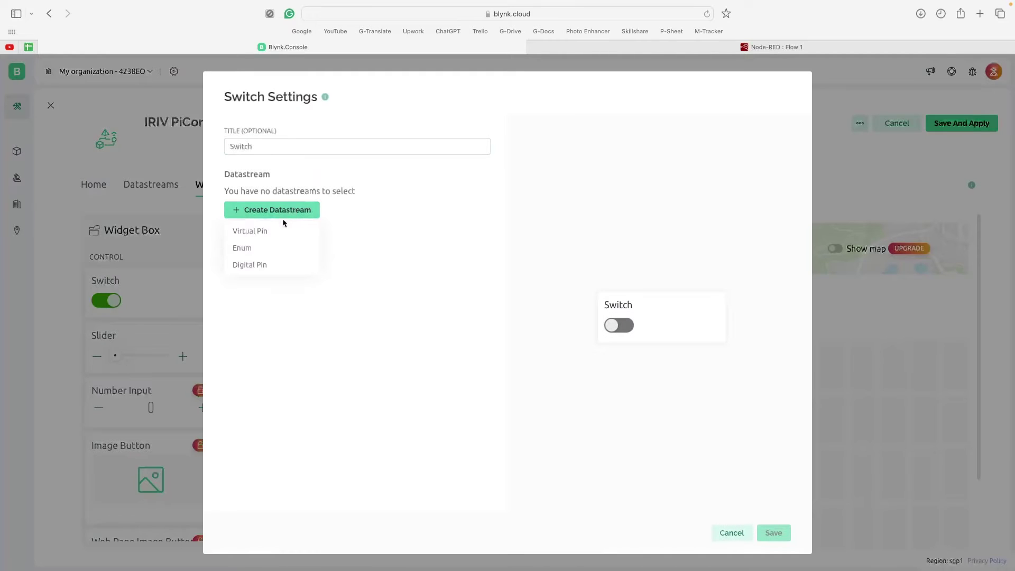
pyautogui.click(263, 230)
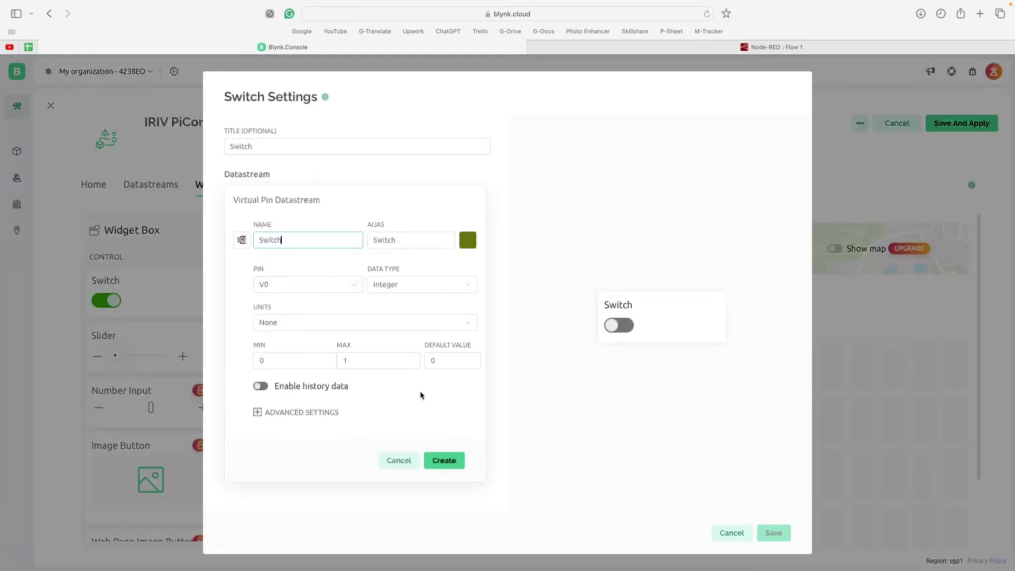
pyautogui.click(444, 461)
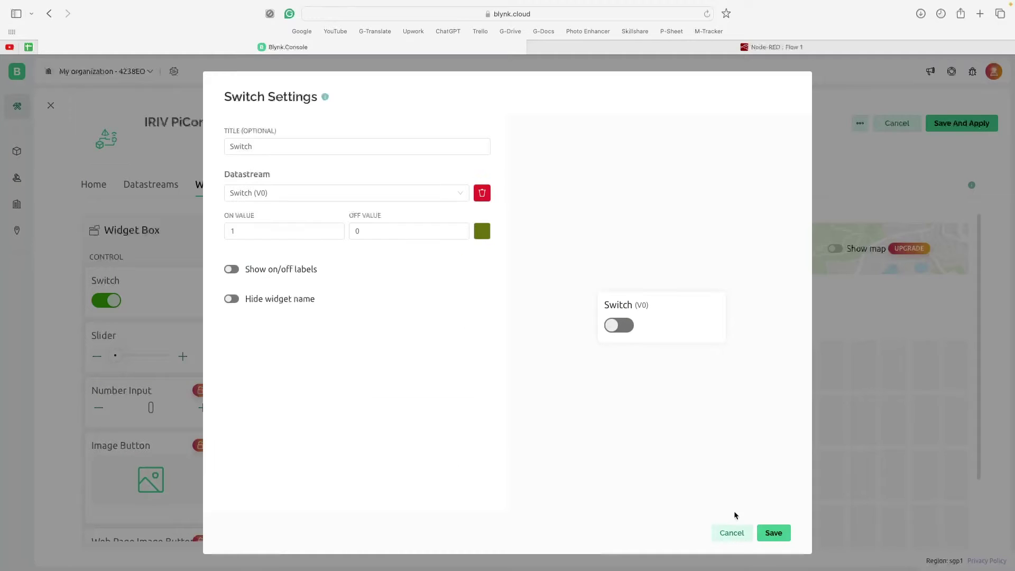
pyautogui.click(769, 532)
# Step: Add a Gauge widget to the web dashboard beside the Switch widget
pyautogui.scroll(-2, 168, 366)
pyautogui.scroll(-10, 167, 366)
pyautogui.moveTo(152, 317); pyautogui.dragTo(519, 389)
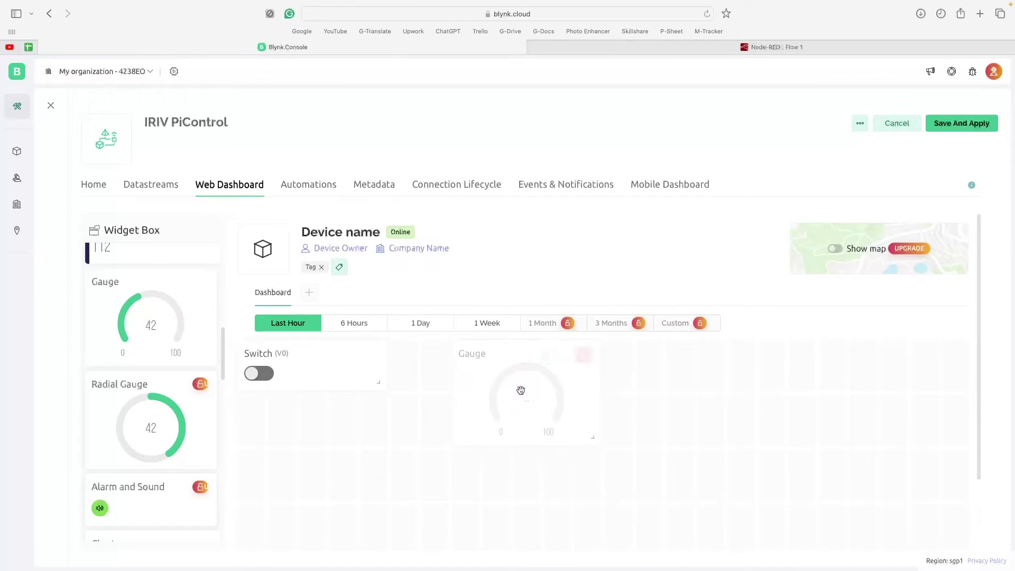
# Step: Link the Gauge widget to a new integer virtual pin datastream on V1 with maximum 17, save it and apply the dashboard changes
pyautogui.click(544, 336)
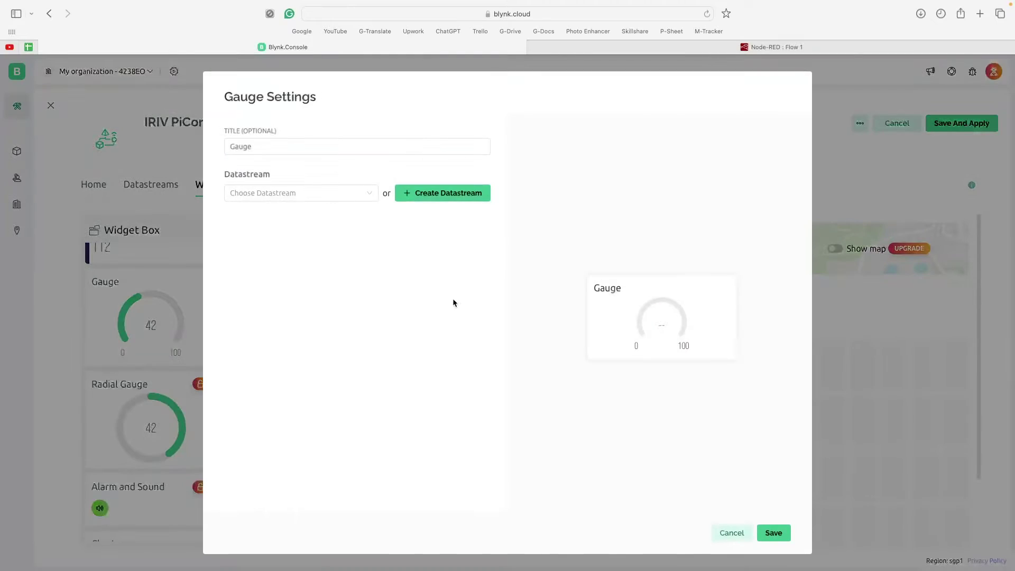
pyautogui.click(413, 197)
pyautogui.click(416, 215)
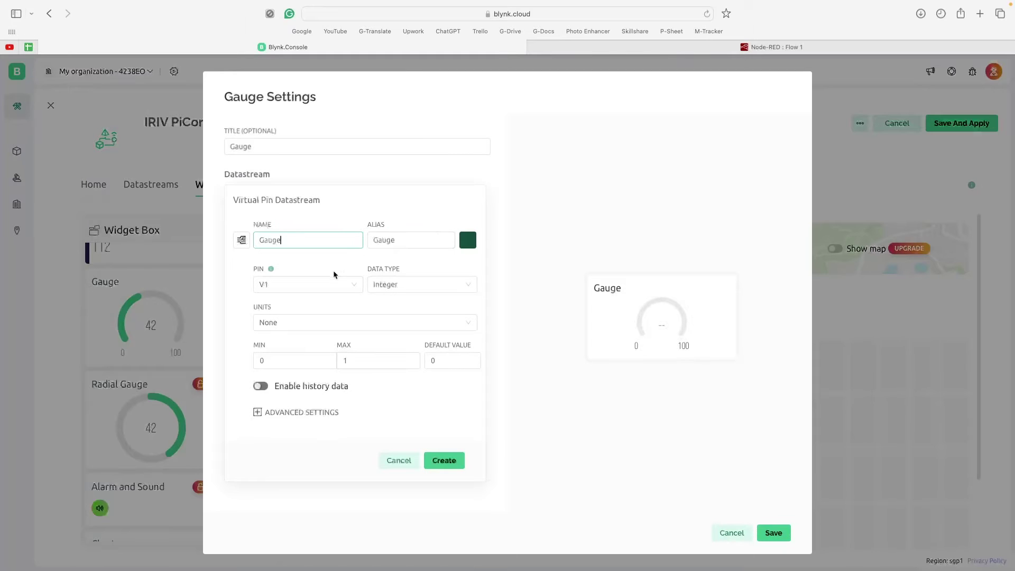
pyautogui.click(389, 357)
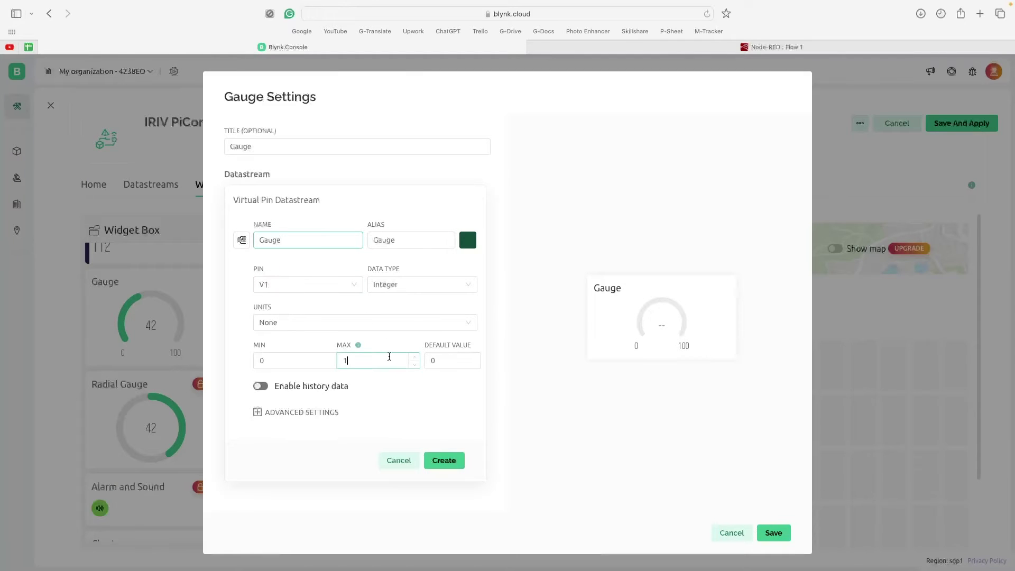
pyautogui.click(444, 461)
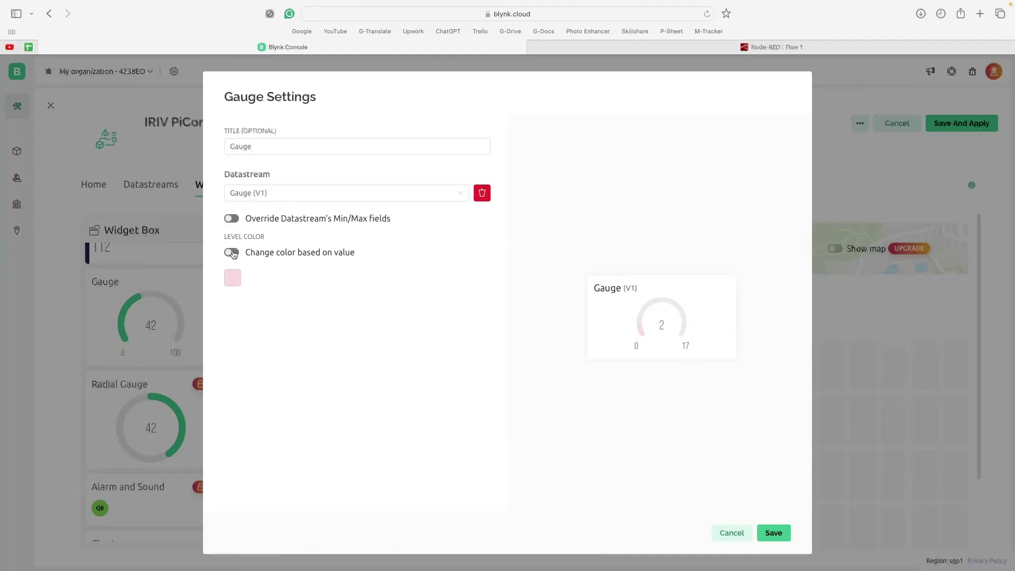
pyautogui.click(766, 534)
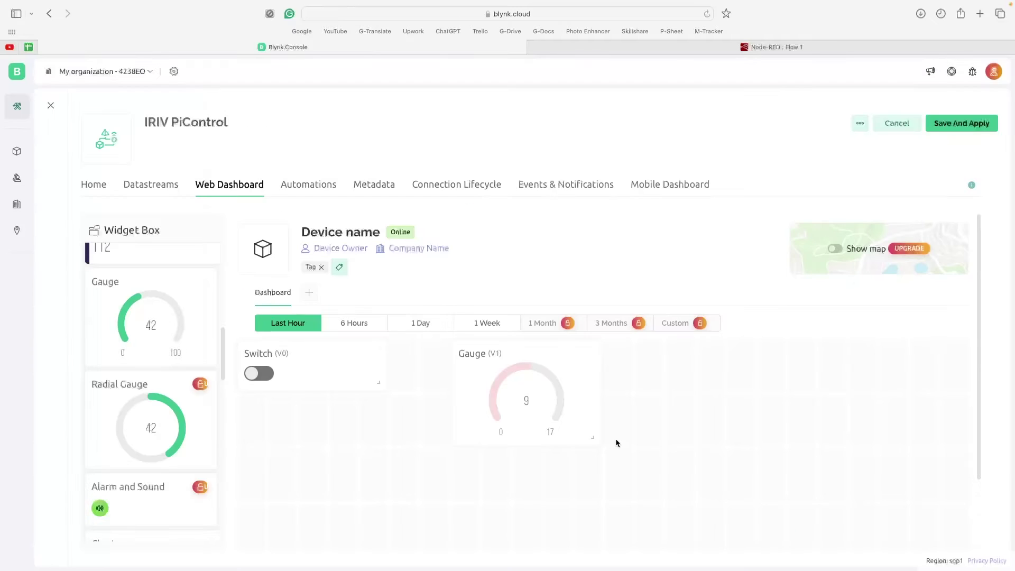
# Step: Switch to Node-RED and install the node-red-contrib-blynk-iot package from the palette manager
pyautogui.hotkey('ctrl', 'Tab')
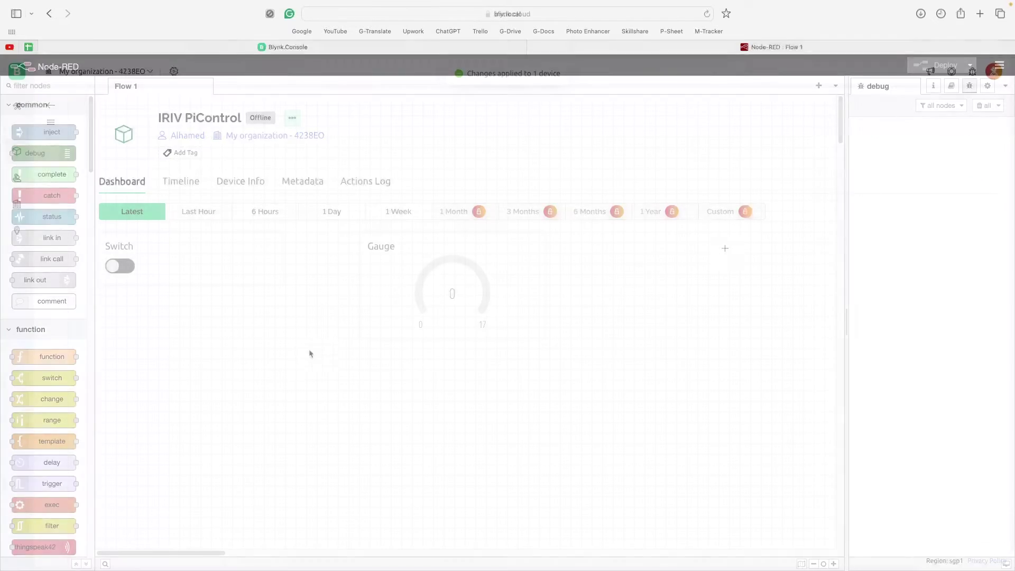
pyautogui.click(997, 66)
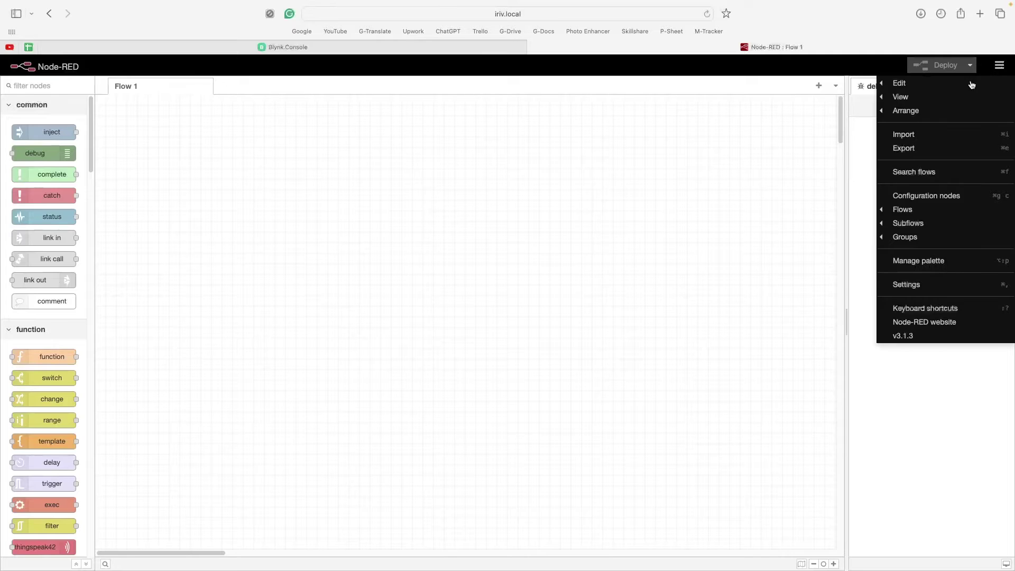
pyautogui.click(918, 262)
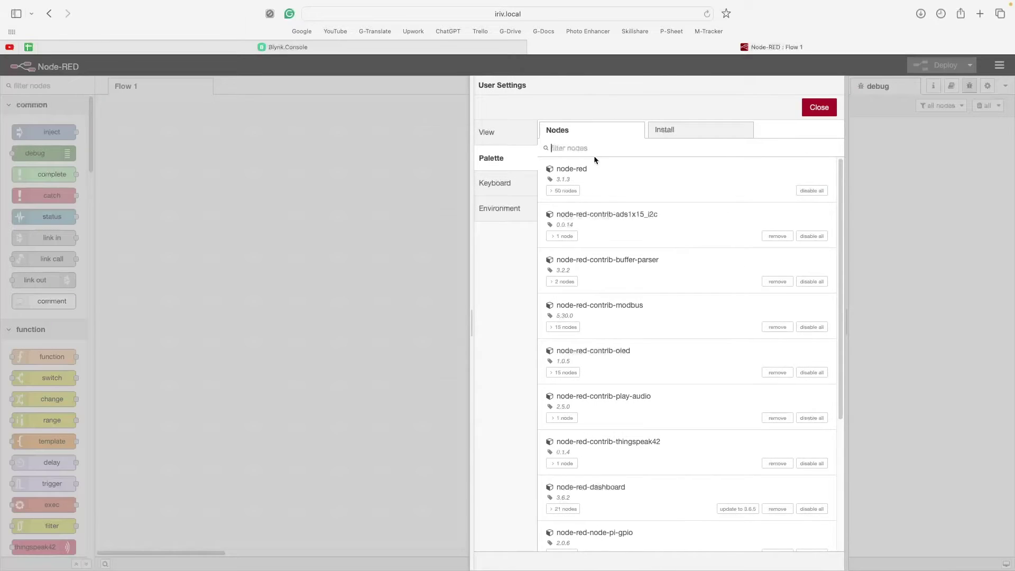
pyautogui.click(687, 130)
pyautogui.write('blynk')
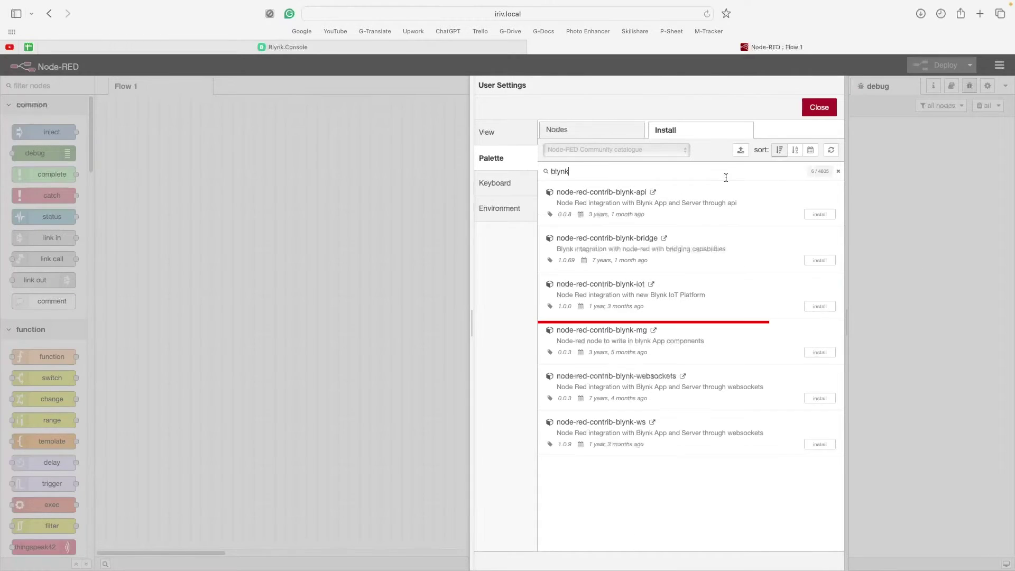
pyautogui.click(819, 307)
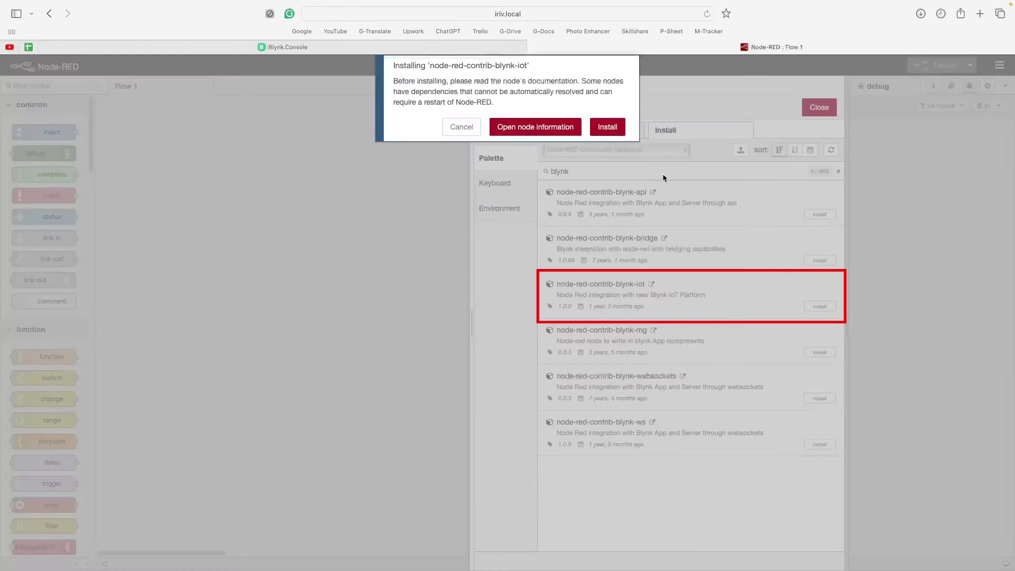
pyautogui.click(616, 124)
pyautogui.click(819, 108)
# Step: Place a Blynk IoT write event node on the flow and start a new Blynk client configuration for it
pyautogui.moveTo(90, 132); pyautogui.dragTo(82, 536)
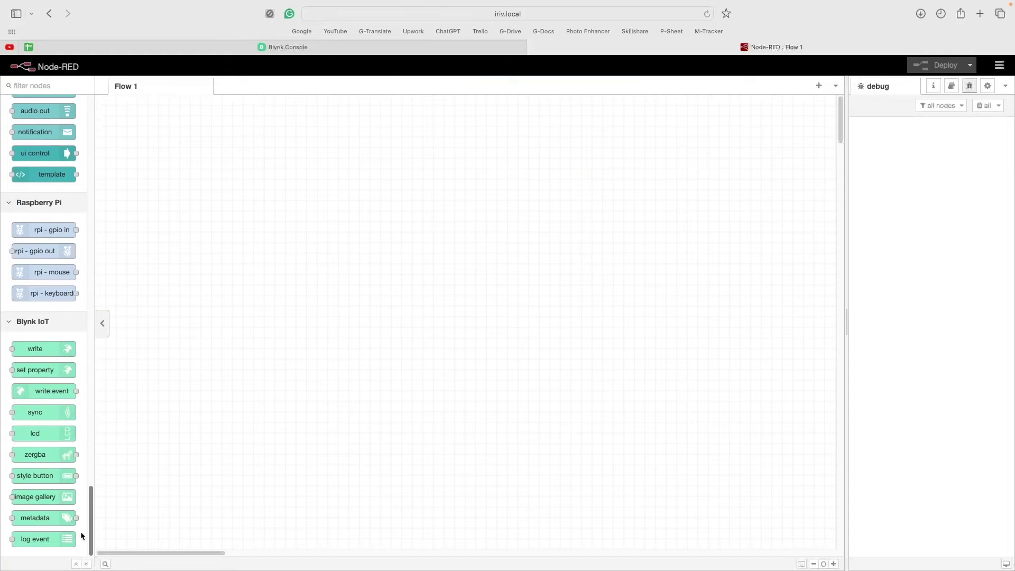
pyautogui.moveTo(52, 392); pyautogui.dragTo(237, 239)
pyautogui.scroll(2, 235, 276)
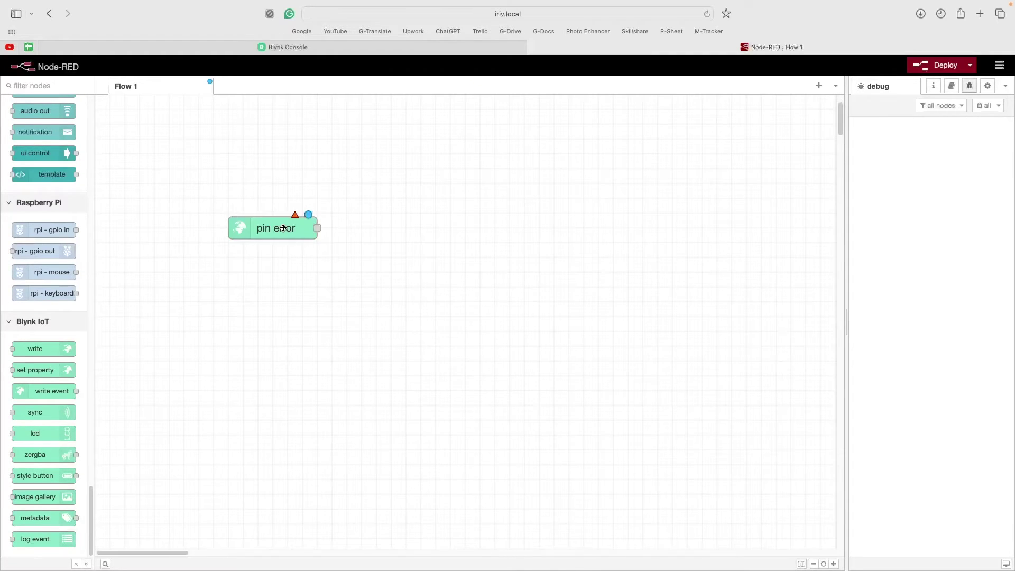
pyautogui.doubleClick(273, 228)
pyautogui.click(806, 161)
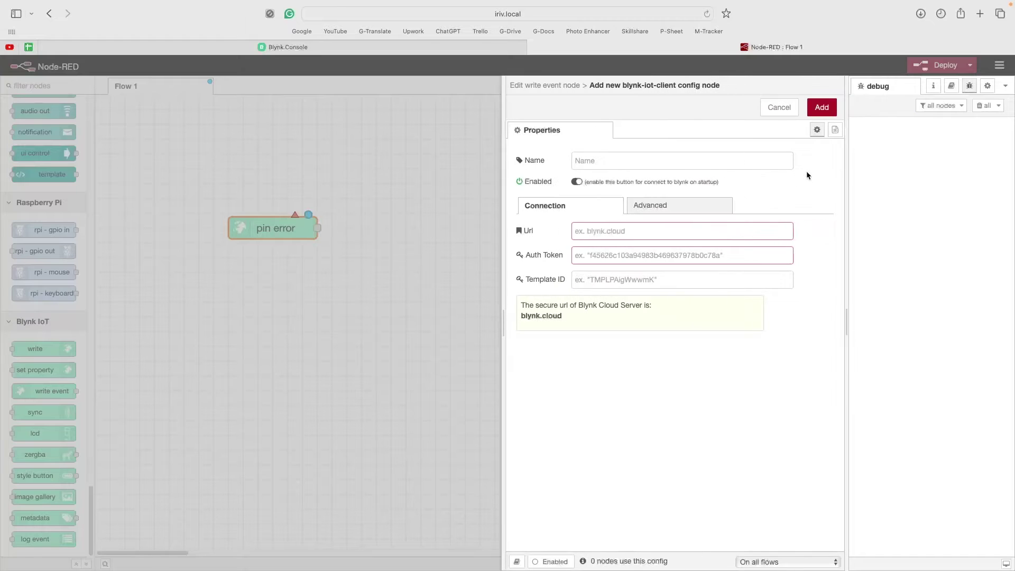
# Step: Set the Blynk client's server URL to blynk.cloud by copying it from the hint in the configuration form
pyautogui.doubleClick(560, 316)
pyautogui.hotkey('ctrl', 'c')
pyautogui.rightClick(549, 316)
pyautogui.click(573, 361)
pyautogui.rightClick(608, 231)
pyautogui.click(624, 263)
pyautogui.click(643, 257)
# Step: Copy the template ID from the device info in Blynk.Console and paste it as the client's Template ID in Node-RED
pyautogui.click(287, 47)
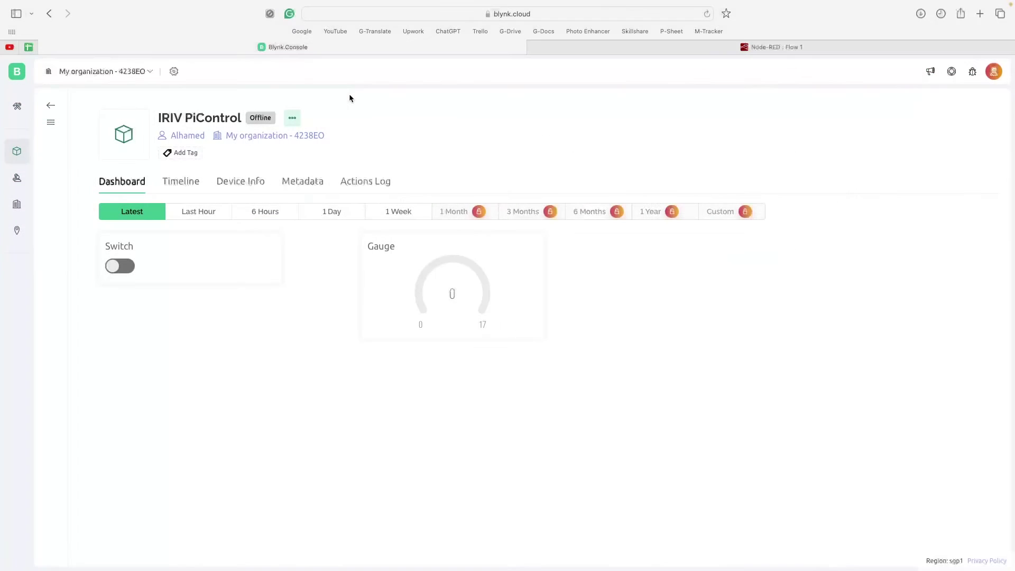
pyautogui.click(241, 181)
pyautogui.doubleClick(449, 228)
pyautogui.hotkey('ctrl', 'c')
pyautogui.rightClick(475, 226)
pyautogui.click(500, 285)
pyautogui.click(608, 47)
pyautogui.rightClick(612, 280)
pyautogui.click(624, 310)
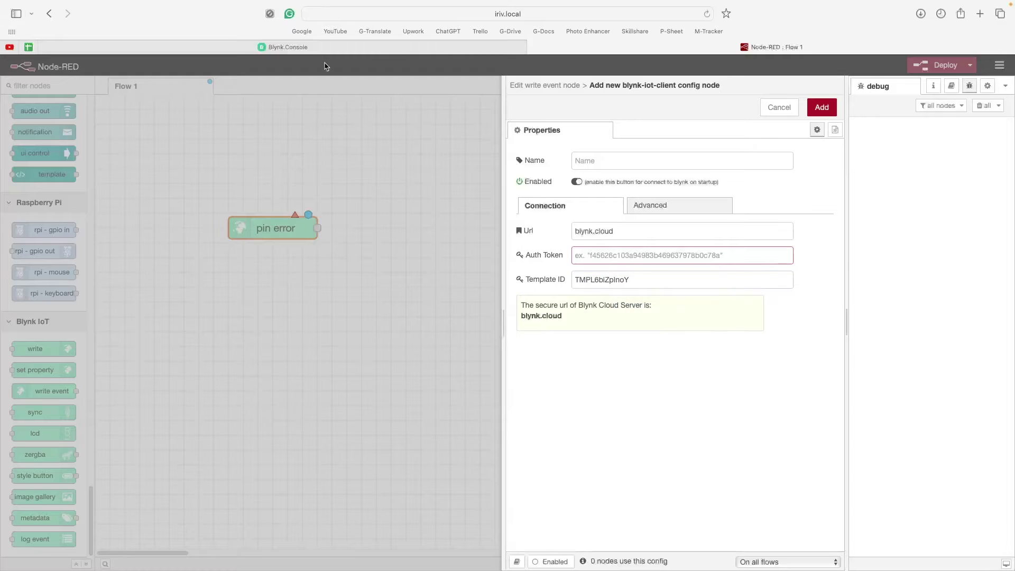
# Step: Copy the device's auth token from Blynk.Console and paste it into the Auth Token field of the Node-RED client configuration
pyautogui.click(287, 47)
pyautogui.doubleClick(552, 250)
pyautogui.rightClick(552, 244)
pyautogui.click(566, 305)
pyautogui.click(608, 47)
pyautogui.rightClick(617, 255)
pyautogui.click(632, 276)
# Step: Add the Blynk client configuration to the write event node and set its virtual pin to 0
pyautogui.click(821, 107)
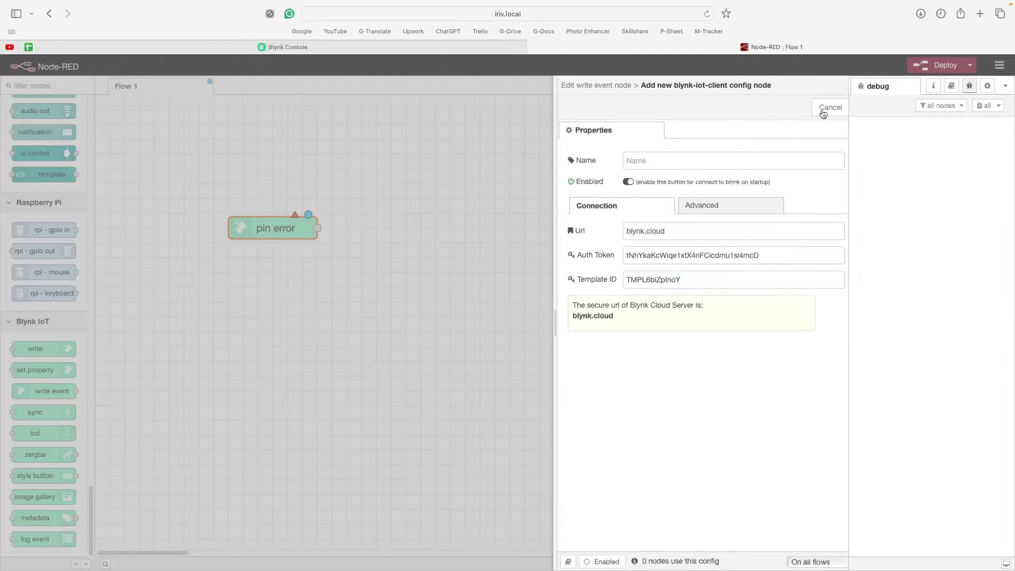
pyautogui.write('0')
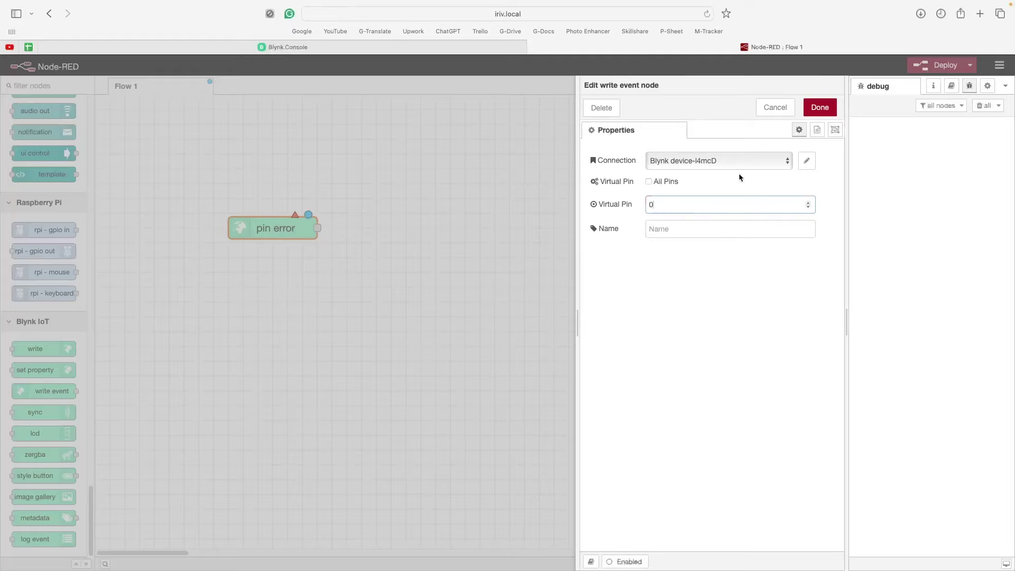
pyautogui.click(811, 109)
# Step: Add an rpi-gpio out node set to GPIO20 digital output with initial level low, and wire the Pin V0 write event node to it
pyautogui.moveTo(35, 251); pyautogui.dragTo(507, 233)
pyautogui.doubleClick(495, 233)
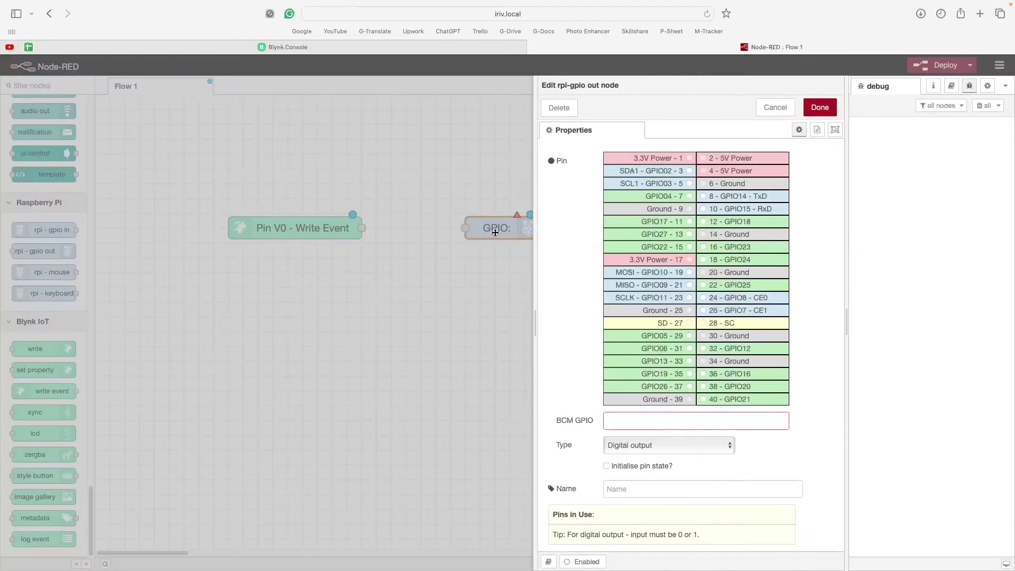
pyautogui.click(720, 389)
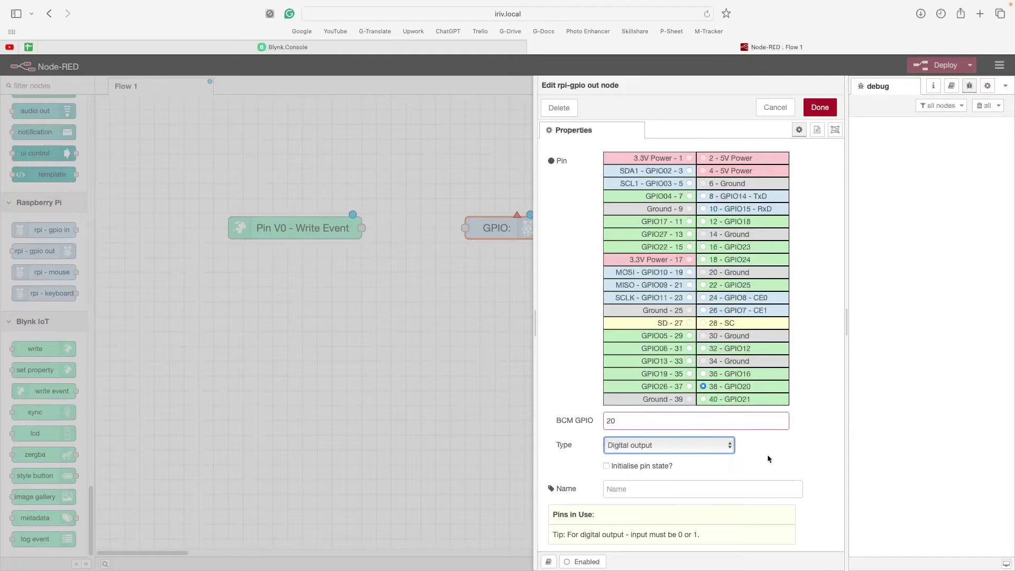
pyautogui.click(646, 466)
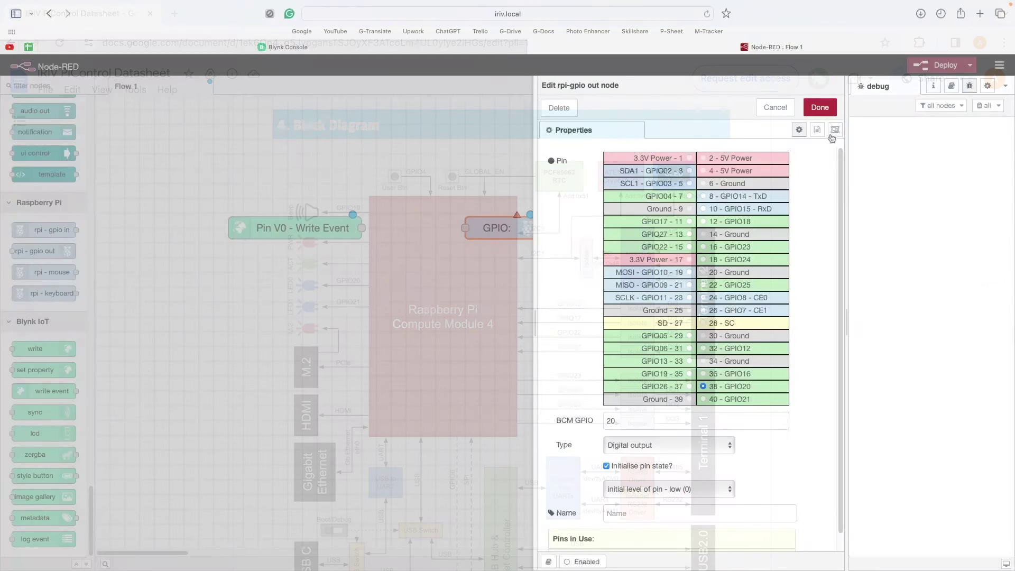
pyautogui.click(821, 109)
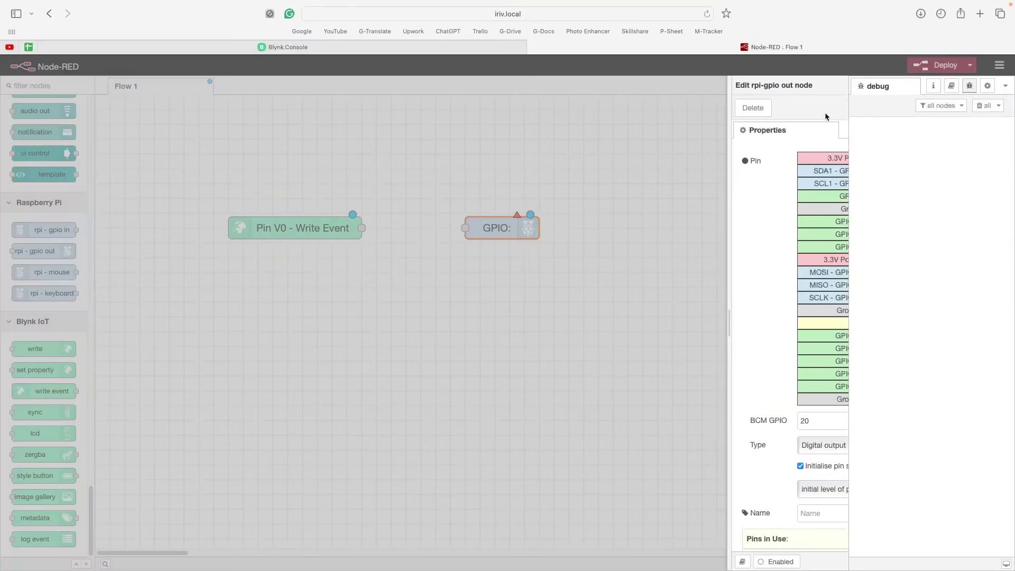
pyautogui.moveTo(389, 230); pyautogui.dragTo(458, 228)
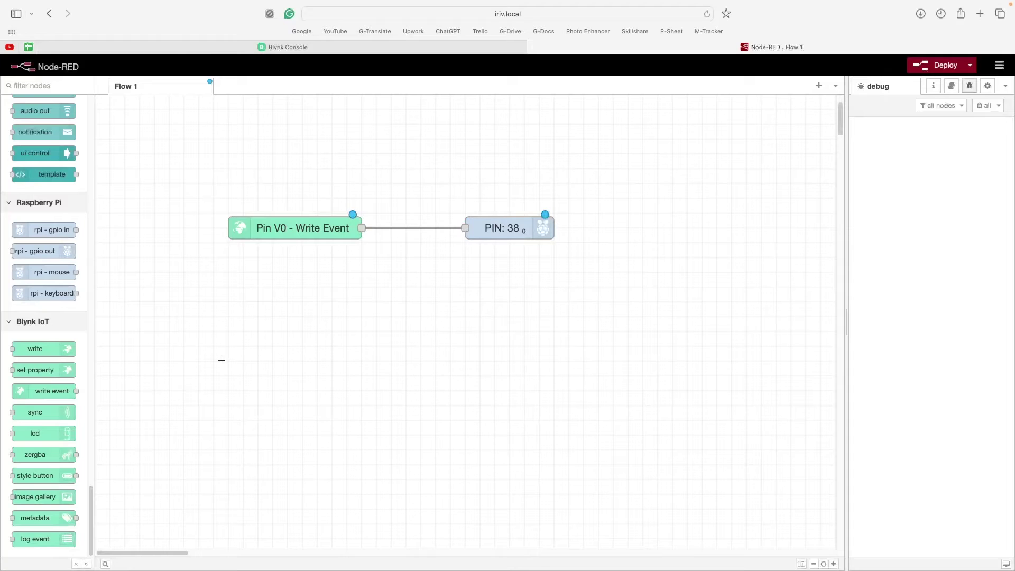
# Step: Add a Blynk write node below the PIN: 38 node and set its virtual pin to 1
pyautogui.moveTo(70, 353); pyautogui.dragTo(519, 315)
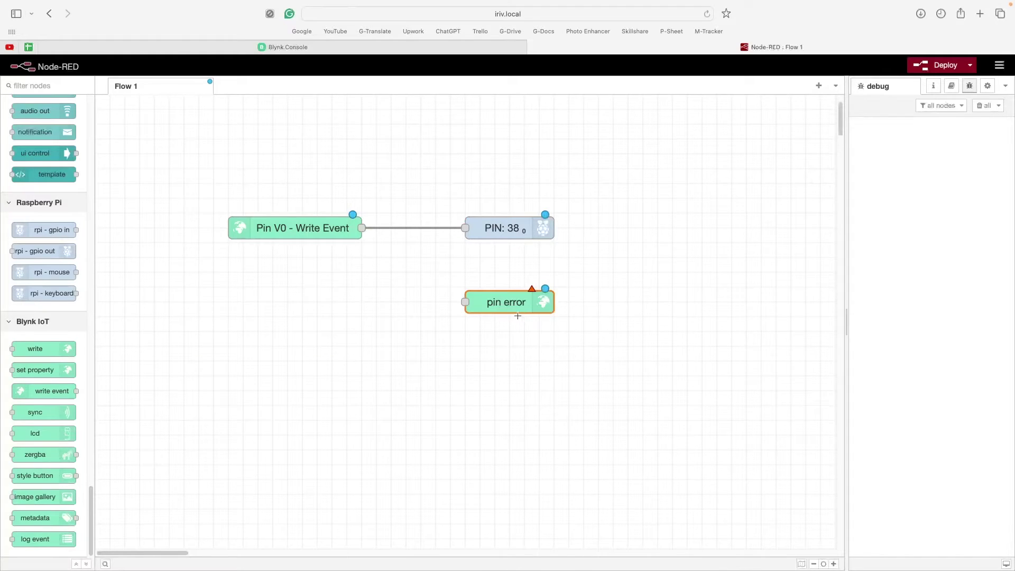
pyautogui.click(509, 352)
pyautogui.doubleClick(514, 305)
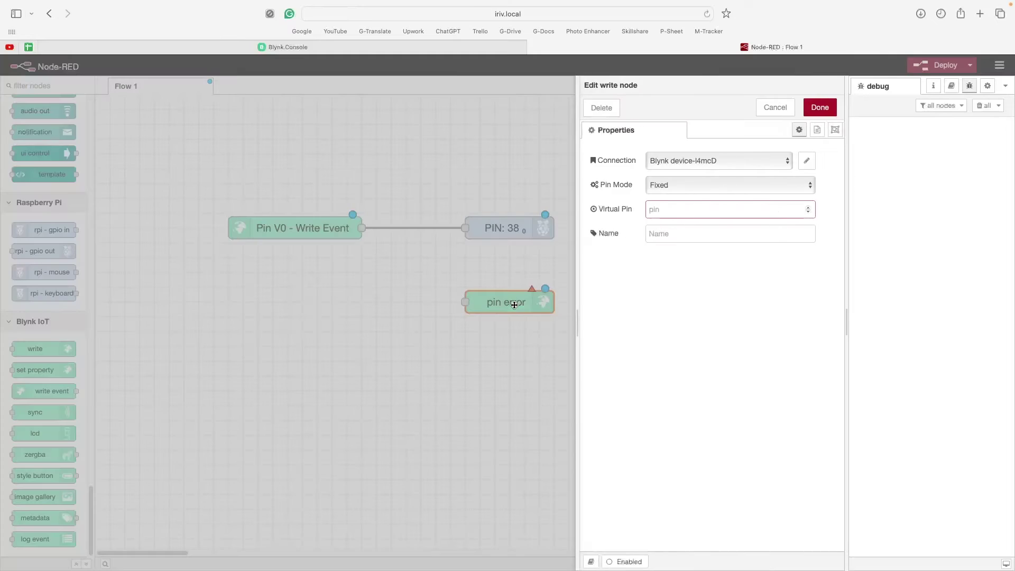
pyautogui.click(672, 212)
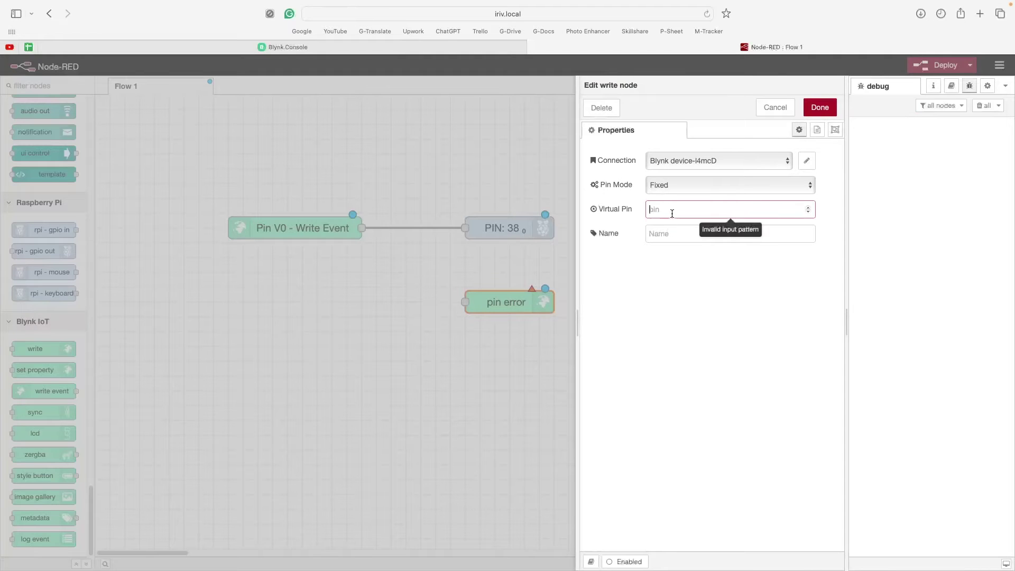
pyautogui.write('1')
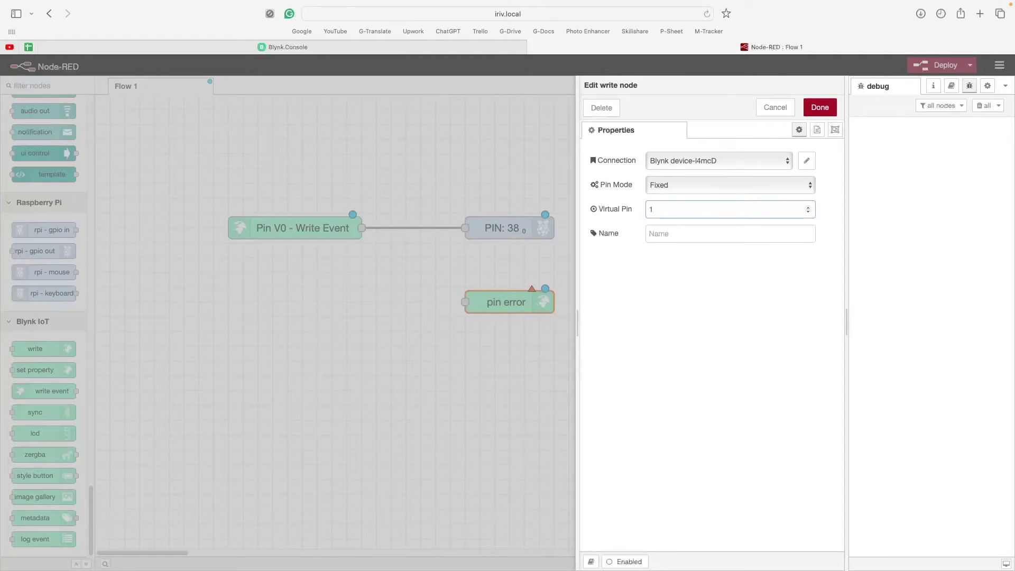
pyautogui.click(820, 107)
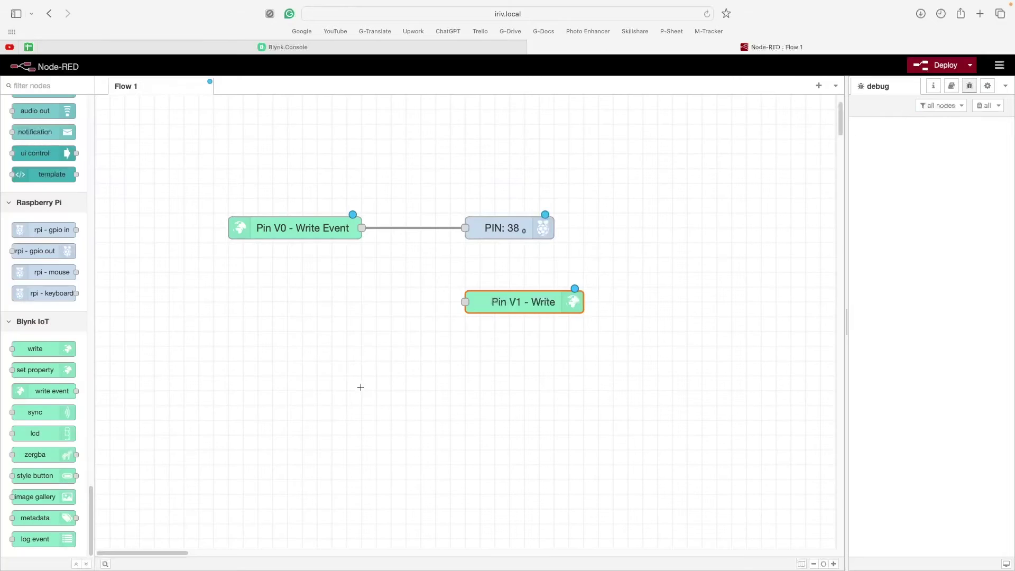
# Step: Add an inject node with a number payload of 5 and wire it to the Pin V1 write node
pyautogui.scroll(2, 92, 469)
pyautogui.moveTo(92, 470); pyautogui.dragTo(91, 98)
pyautogui.moveTo(52, 132); pyautogui.dragTo(305, 310)
pyautogui.doubleClick(307, 305)
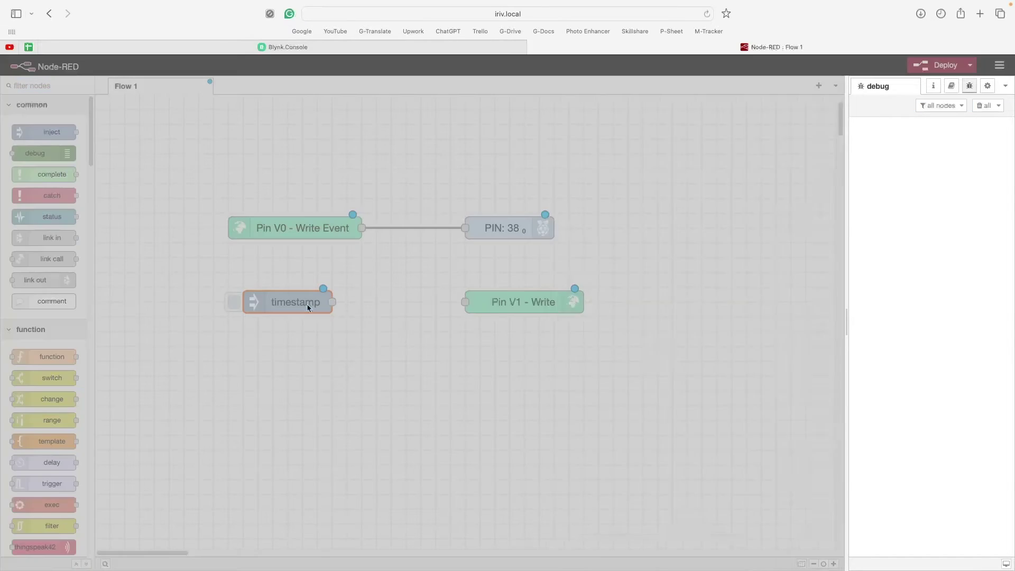
pyautogui.click(742, 193)
pyautogui.click(706, 254)
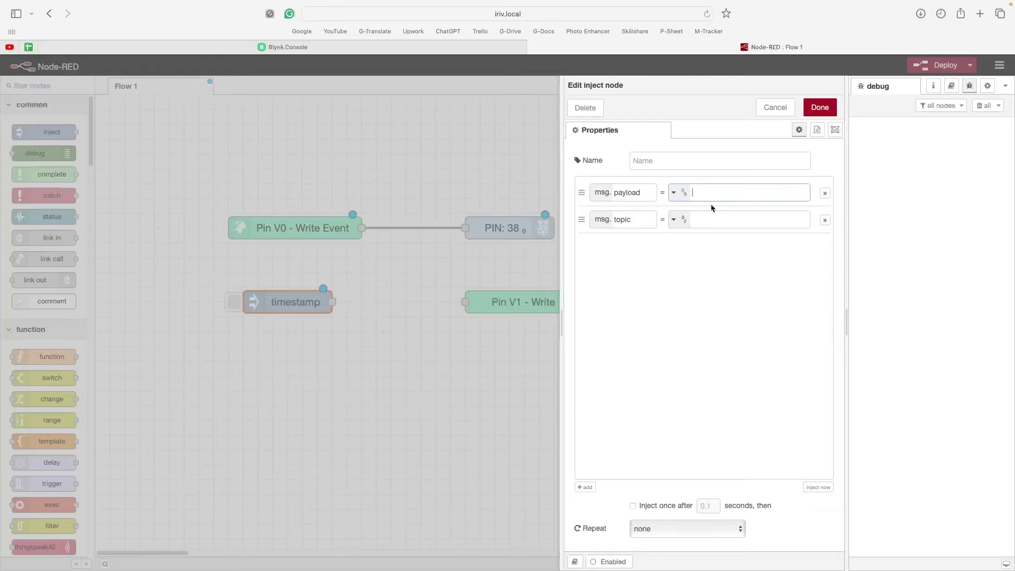
pyautogui.click(820, 108)
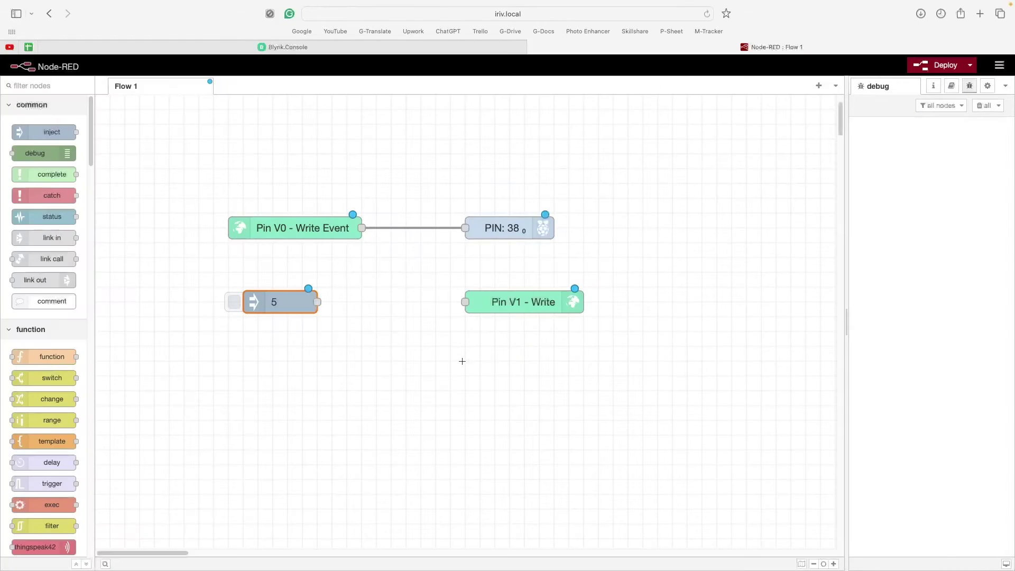
pyautogui.moveTo(317, 302); pyautogui.dragTo(465, 302)
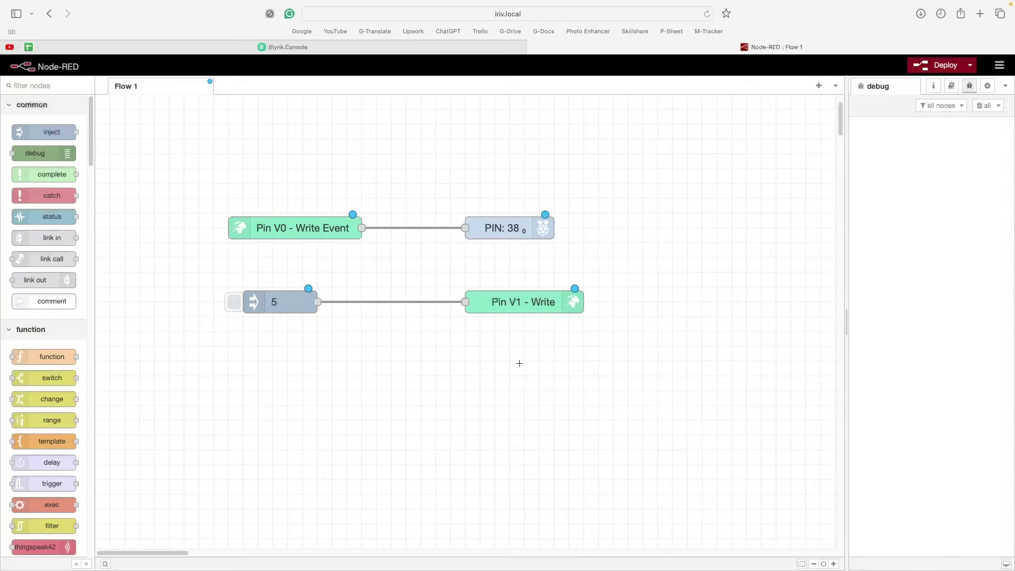
# Step: Deploy the flow and toggle the dashboard's Switch on and off twice in Blynk.Console
pyautogui.click(941, 65)
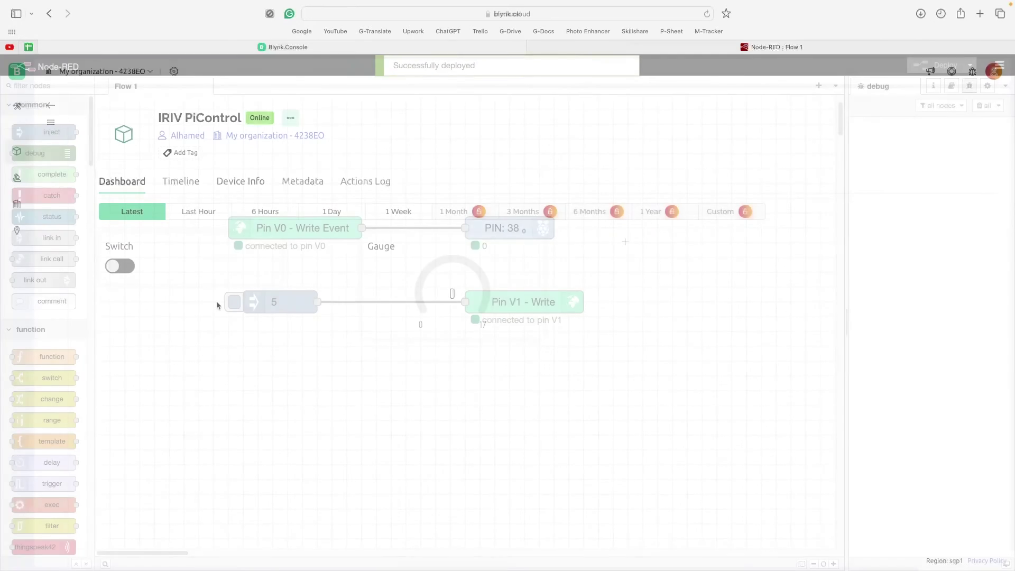
pyautogui.click(126, 268)
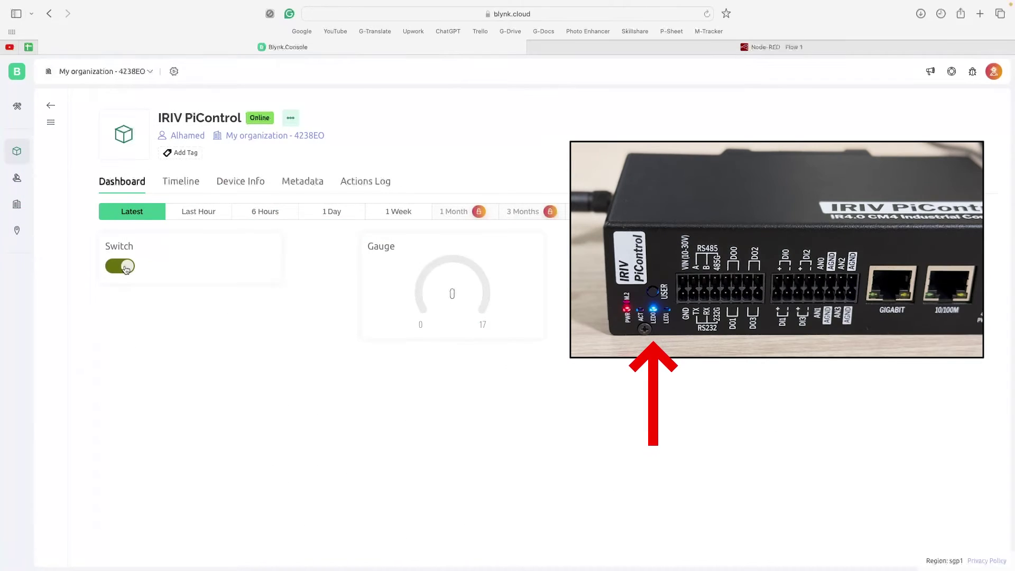
pyautogui.click(126, 268)
pyautogui.click(126, 268)
pyautogui.click(126, 267)
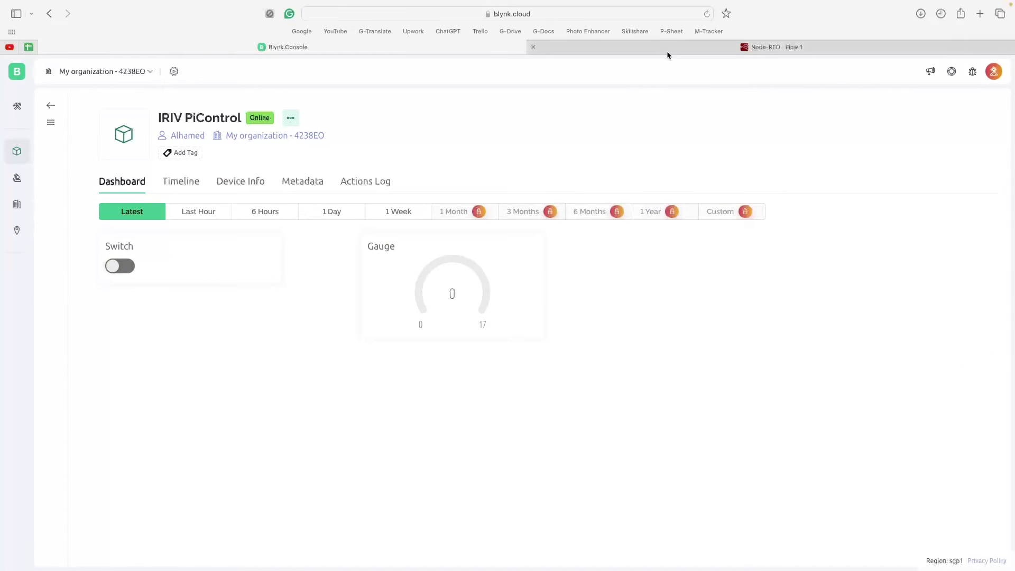
# Step: Inject the value 5 from the Node-RED flow and check the Gauge on the Blynk.Console dashboard
pyautogui.click(667, 50)
pyautogui.click(233, 305)
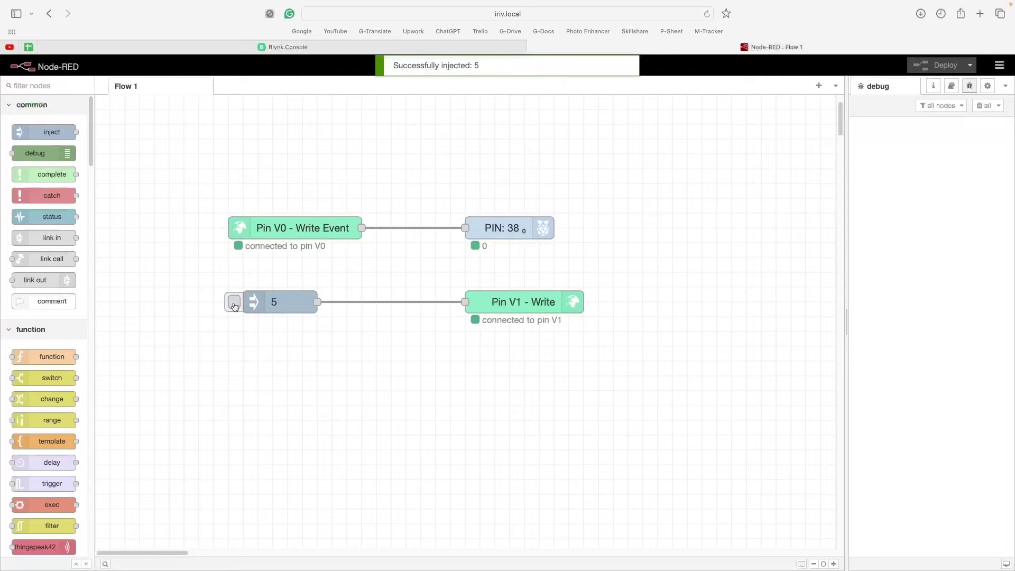
pyautogui.click(302, 48)
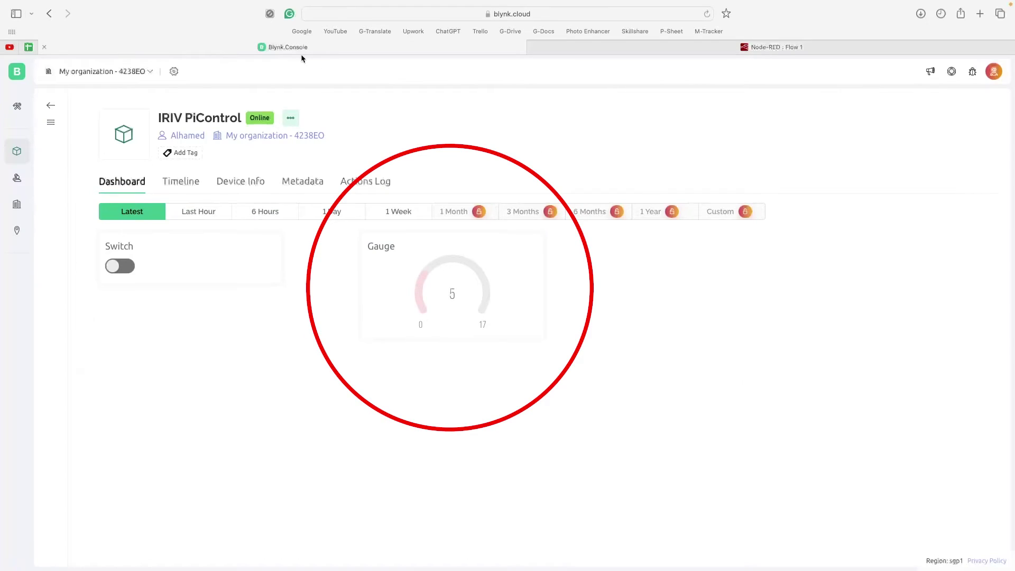
pyautogui.moveTo(445, 296)
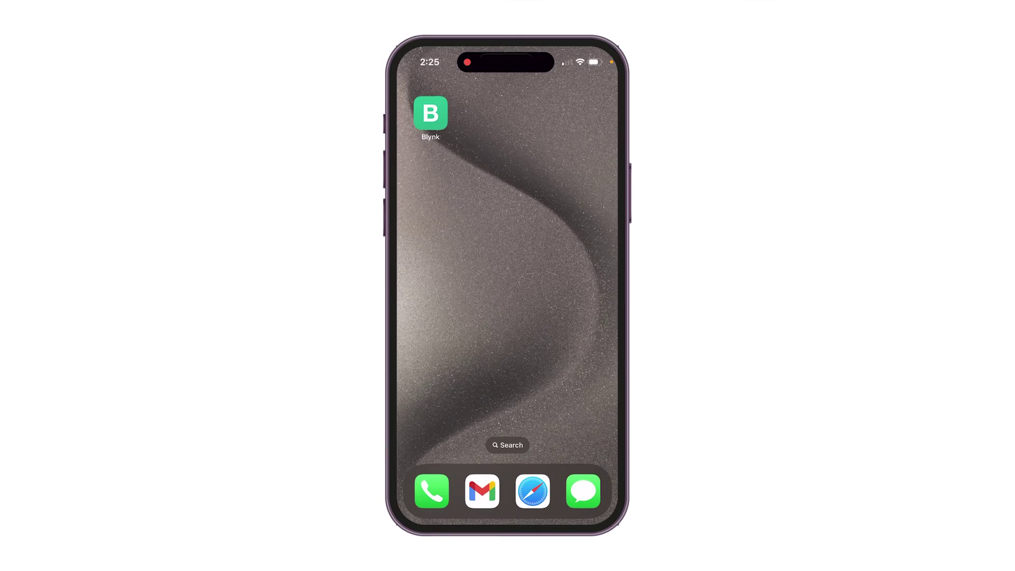
# Step: Add a Button widget to the IRIV PiControl device in the Blynk mobile app and enlarge it, centred near the top of the canvas
pyautogui.click(431, 113)
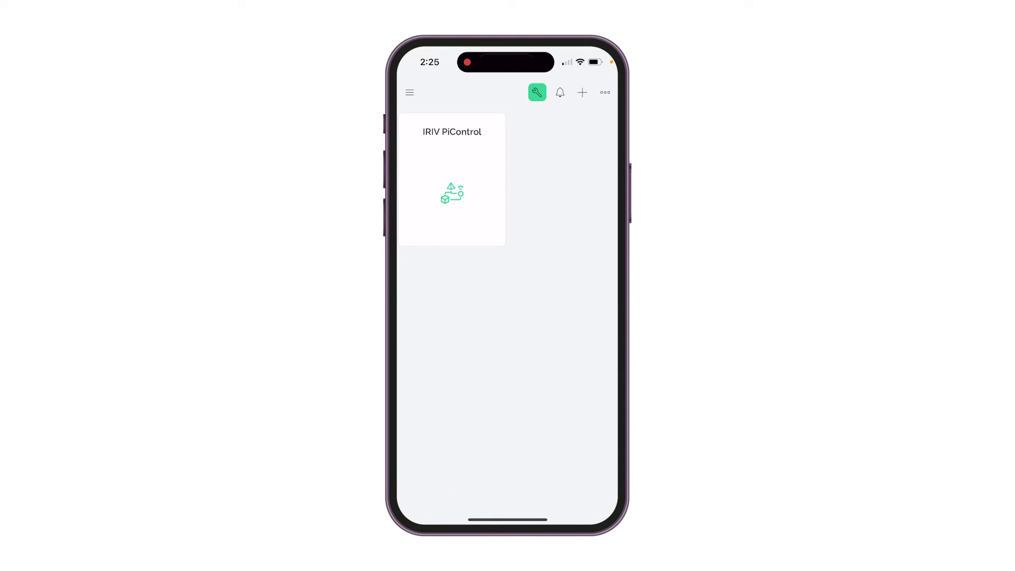
pyautogui.click(452, 180)
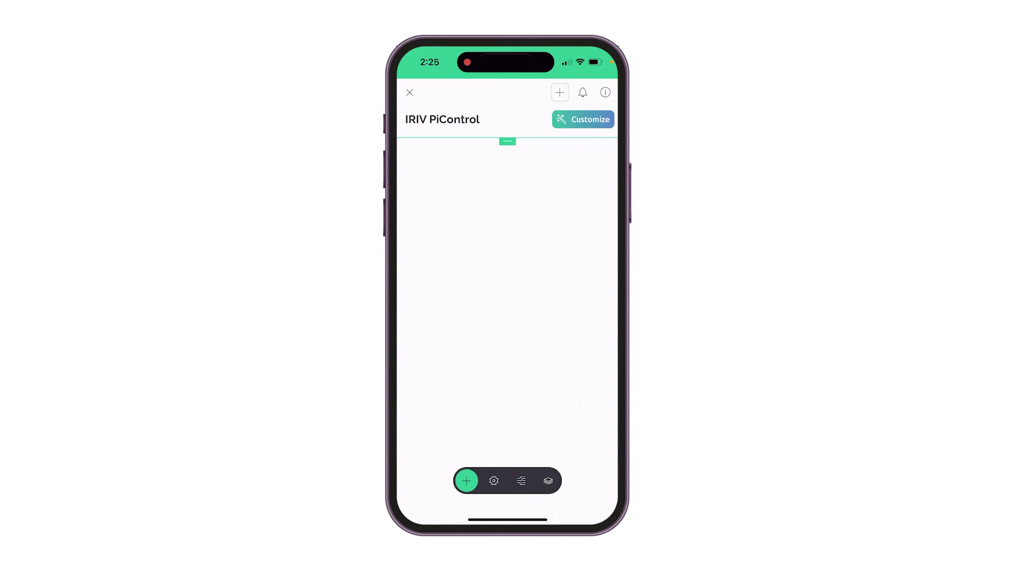
pyautogui.click(466, 481)
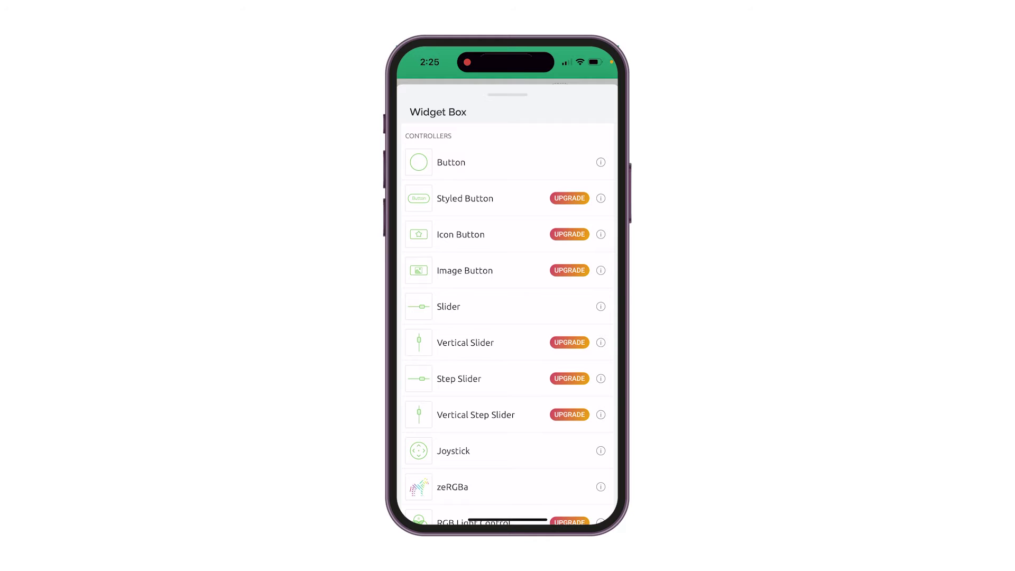
pyautogui.click(451, 162)
pyautogui.moveTo(426, 165); pyautogui.dragTo(508, 264)
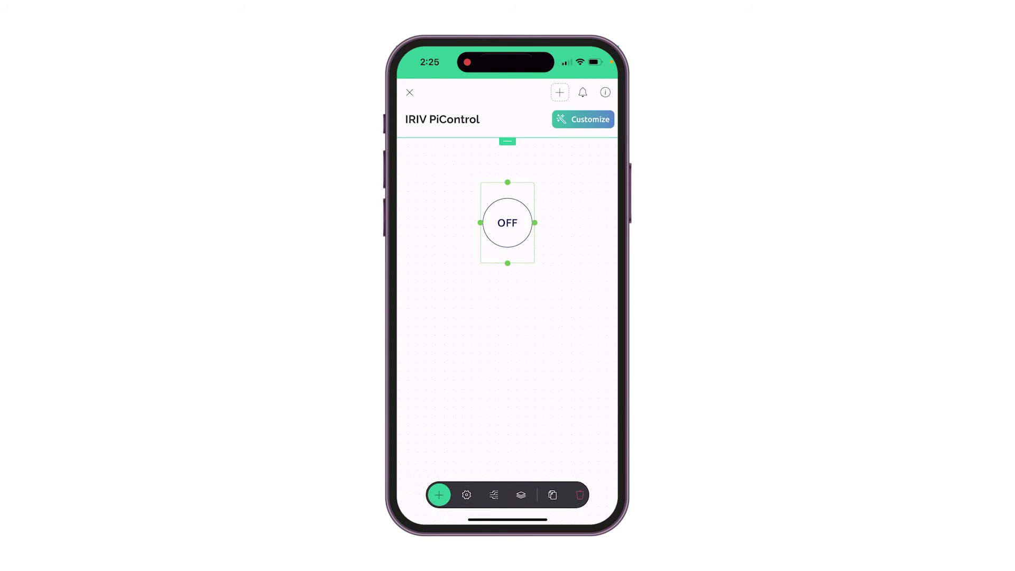
pyautogui.moveTo(481, 223); pyautogui.dragTo(453, 224)
pyautogui.moveTo(534, 232); pyautogui.dragTo(554, 231)
pyautogui.moveTo(503, 191); pyautogui.dragTo(502, 181)
pyautogui.moveTo(553, 228); pyautogui.dragTo(561, 227)
pyautogui.click(508, 359)
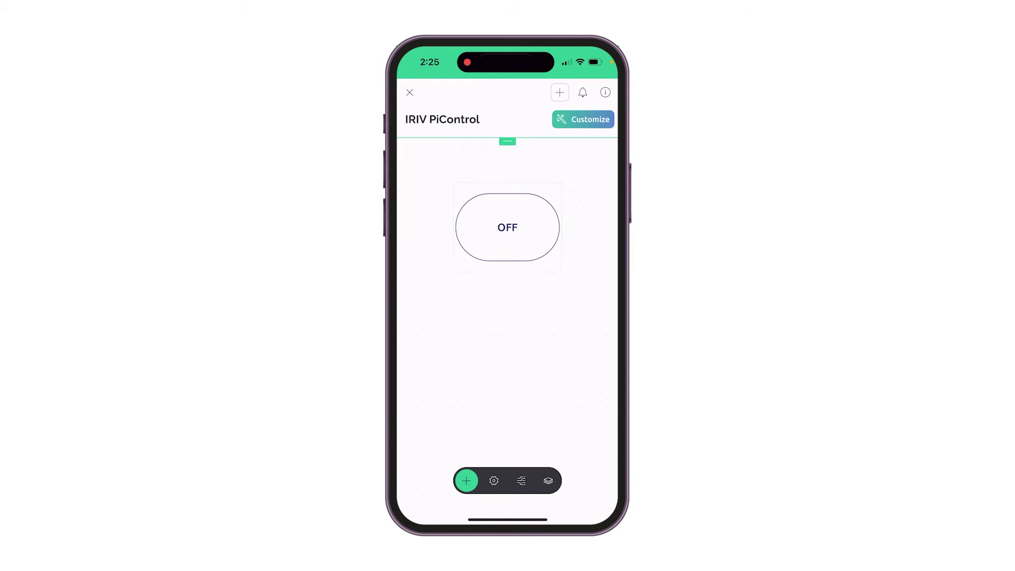
# Step: Assign the Switch (v0) datastream to the button widget and set its mode to Switch
pyautogui.click(507, 227)
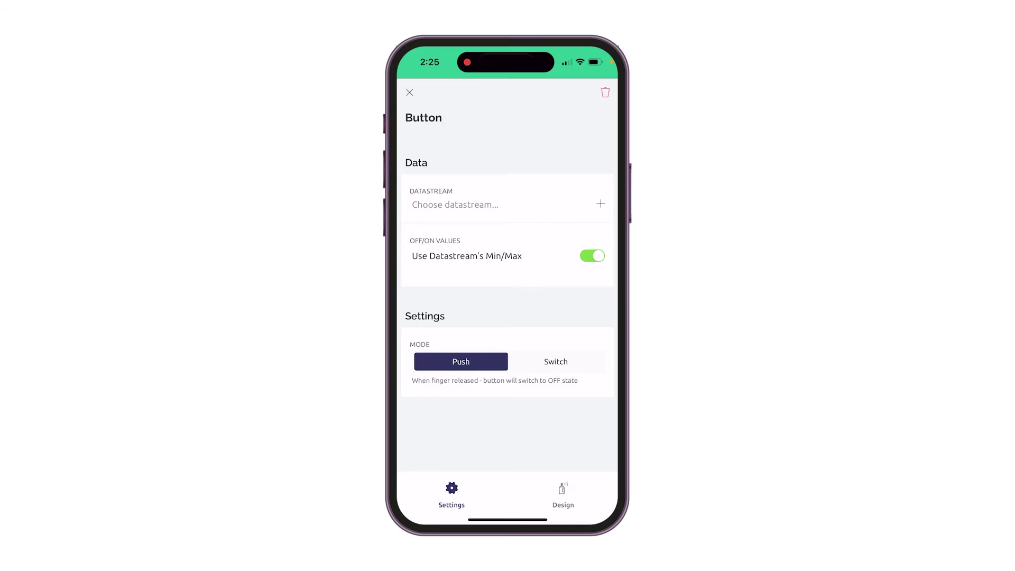
pyautogui.click(455, 204)
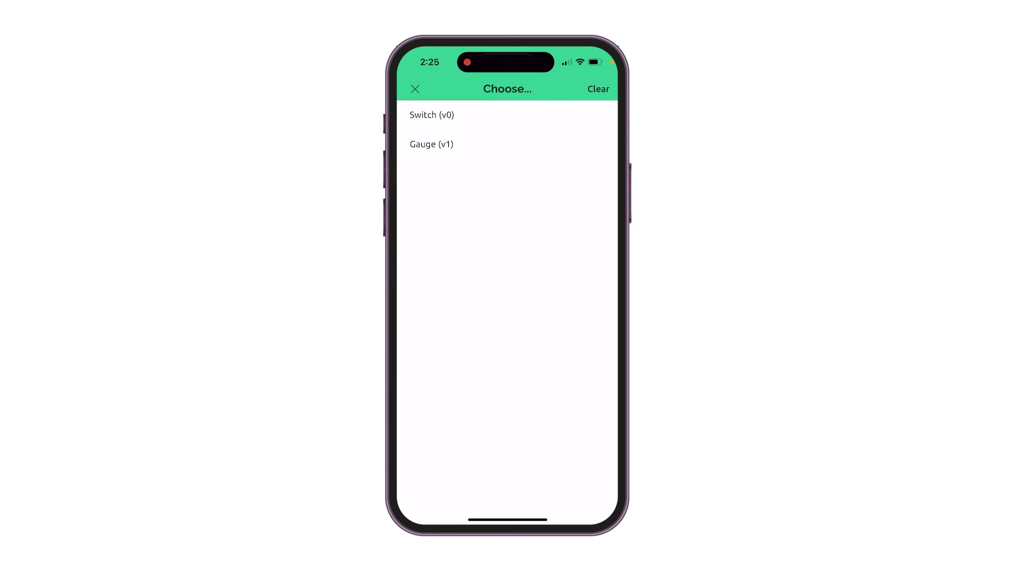
pyautogui.click(432, 115)
pyautogui.click(556, 361)
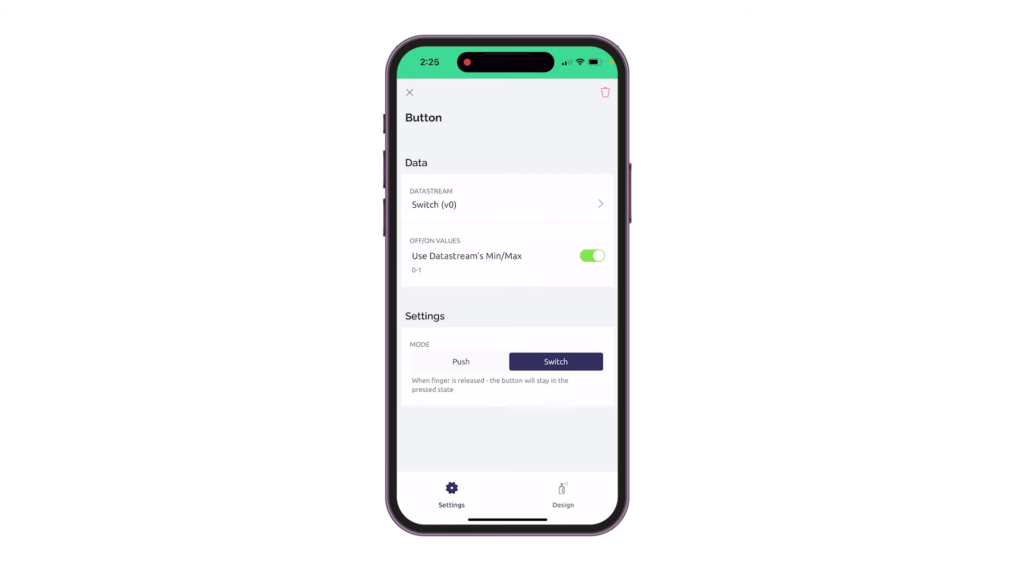
pyautogui.click(410, 92)
# Step: Add a Gauge widget below the button and enlarge it so it is wider than the button
pyautogui.click(584, 91)
pyautogui.scroll(-6, 508, 296)
pyautogui.scroll(-10, 508, 317)
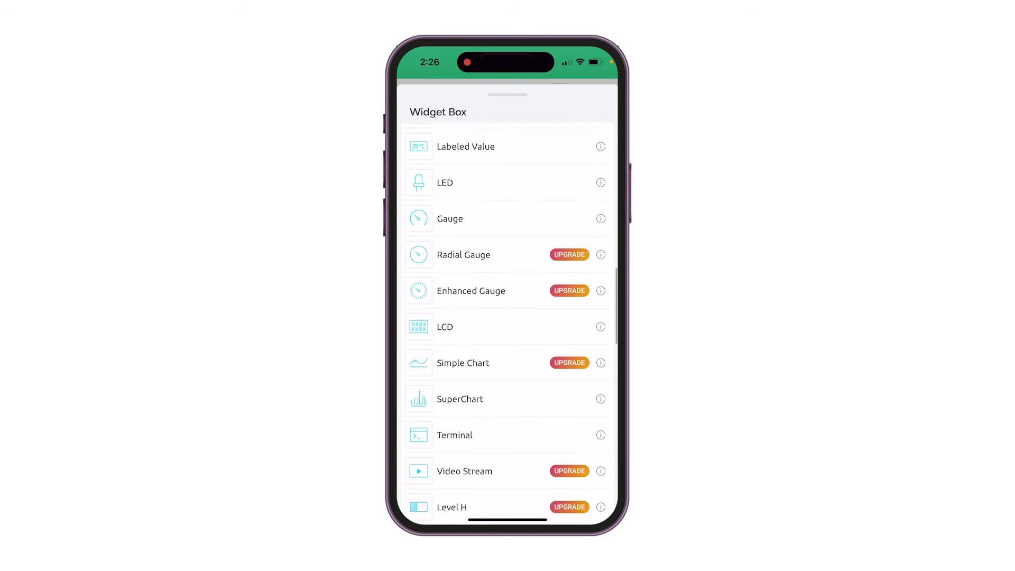
pyautogui.click(465, 247)
pyautogui.moveTo(453, 326); pyautogui.dragTo(507, 353)
pyautogui.moveTo(508, 407); pyautogui.dragTo(507, 425)
pyautogui.moveTo(562, 362); pyautogui.dragTo(580, 363)
pyautogui.moveTo(453, 363); pyautogui.dragTo(435, 362)
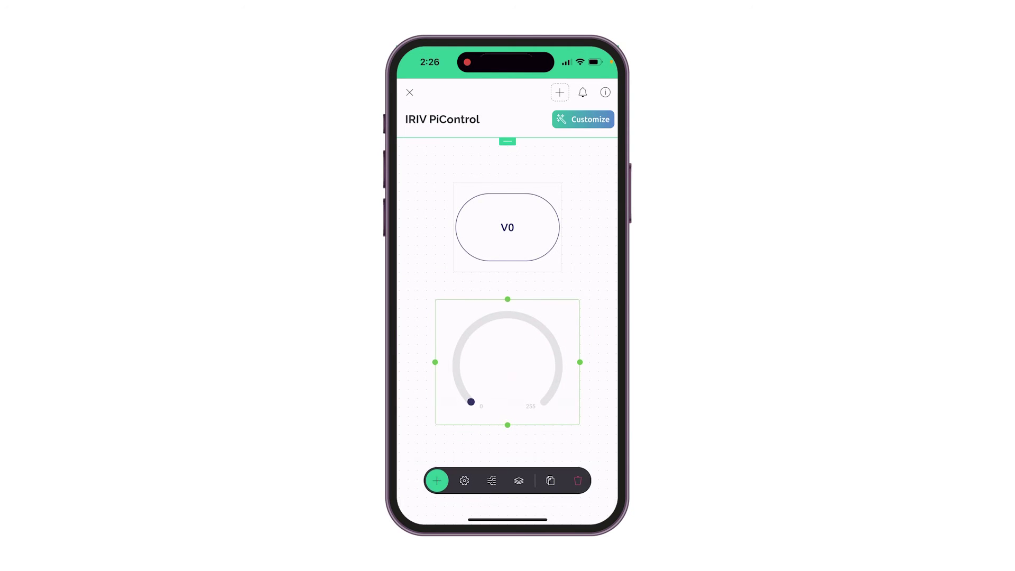
# Step: Assign the Gauge (v1) datastream to the gauge widget and title it INJECT NODE
pyautogui.click(507, 363)
pyautogui.click(455, 205)
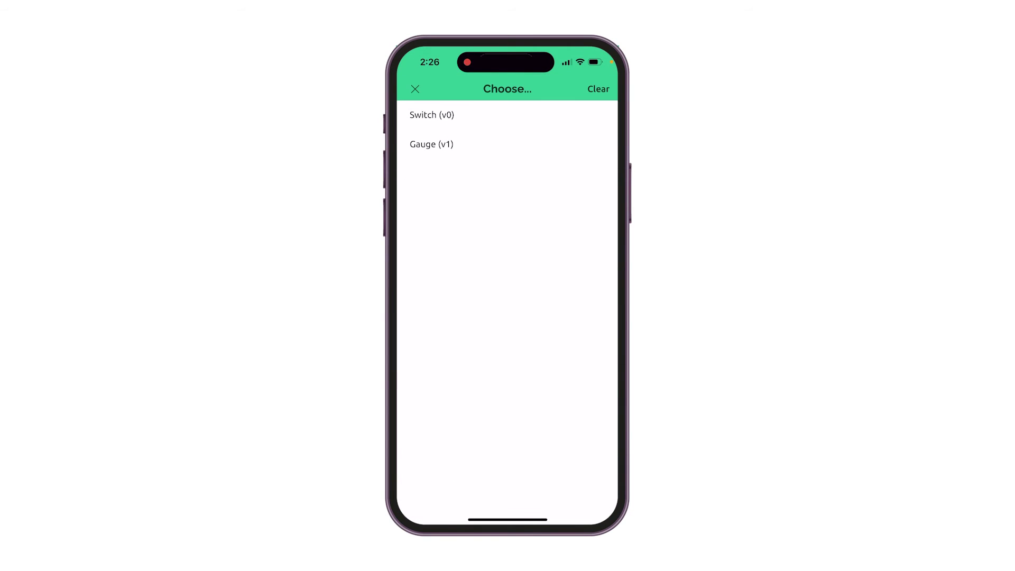
pyautogui.click(422, 145)
pyautogui.click(563, 495)
pyautogui.click(499, 274)
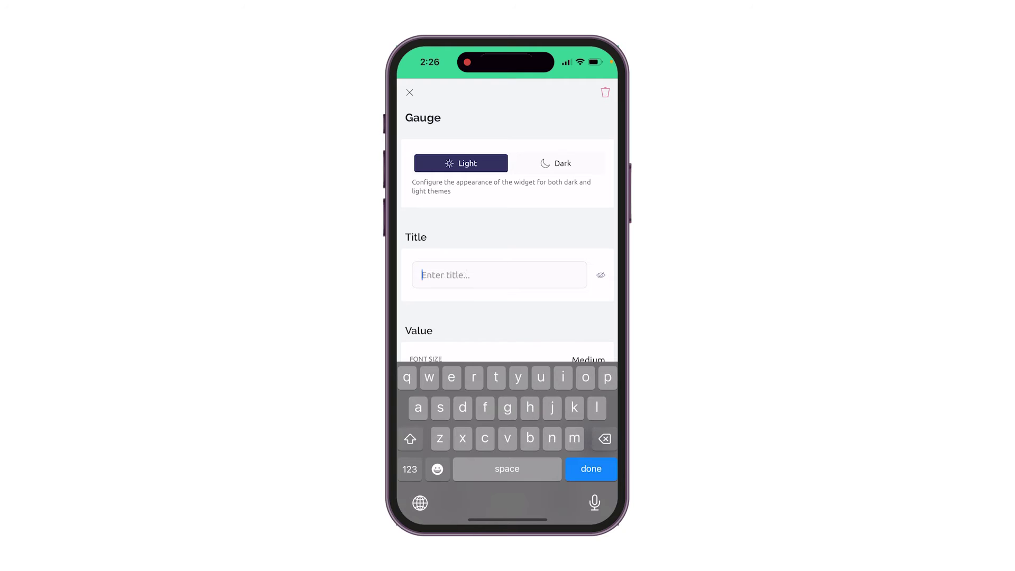
pyautogui.write('INJECT NODE')
pyautogui.press('Return')
pyautogui.click(575, 322)
pyautogui.click(593, 444)
pyautogui.click(410, 92)
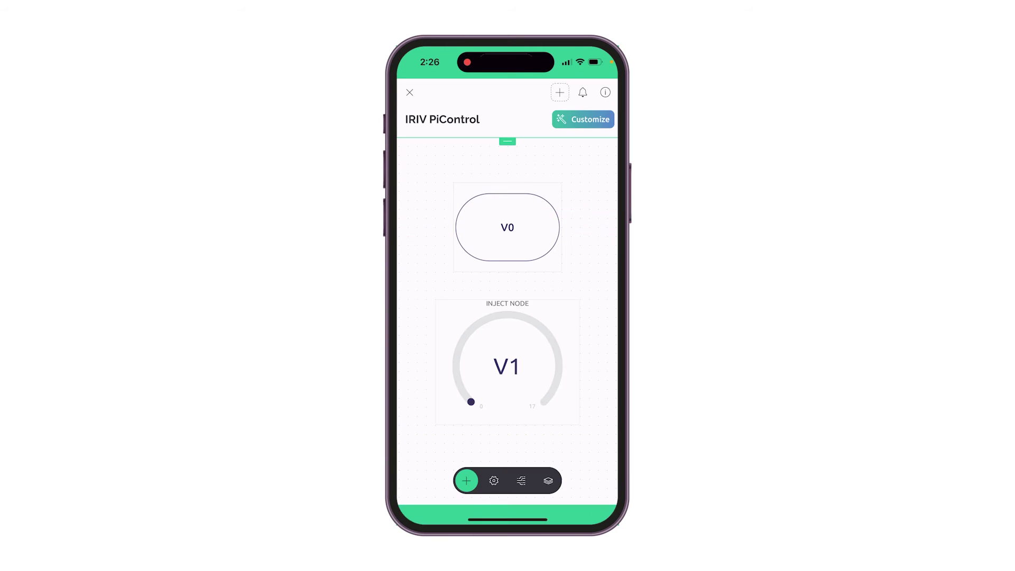
# Step: Leave the mobile dashboard editor and toggle the IRIV PiControl button
pyautogui.click(410, 92)
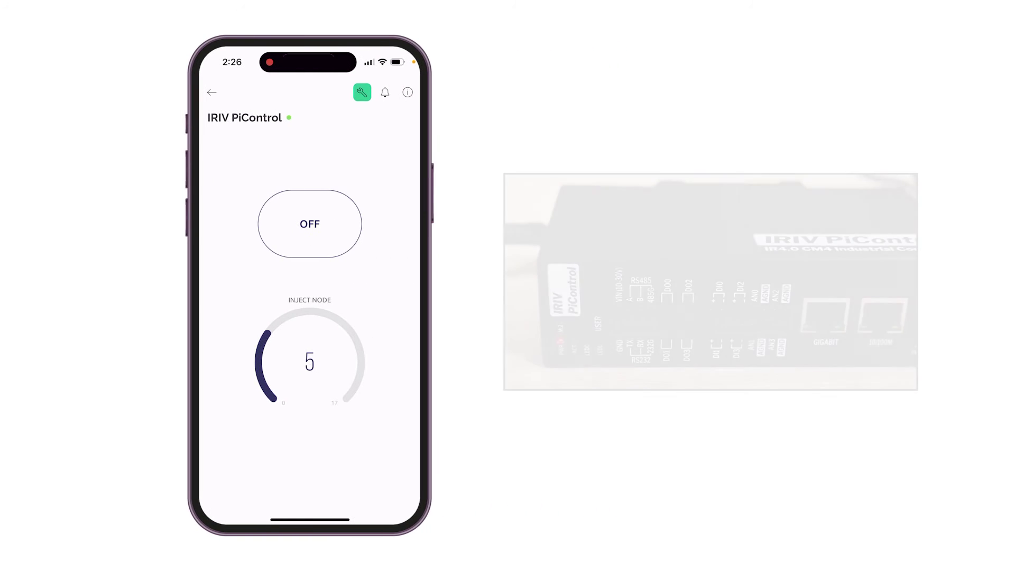
pyautogui.click(310, 224)
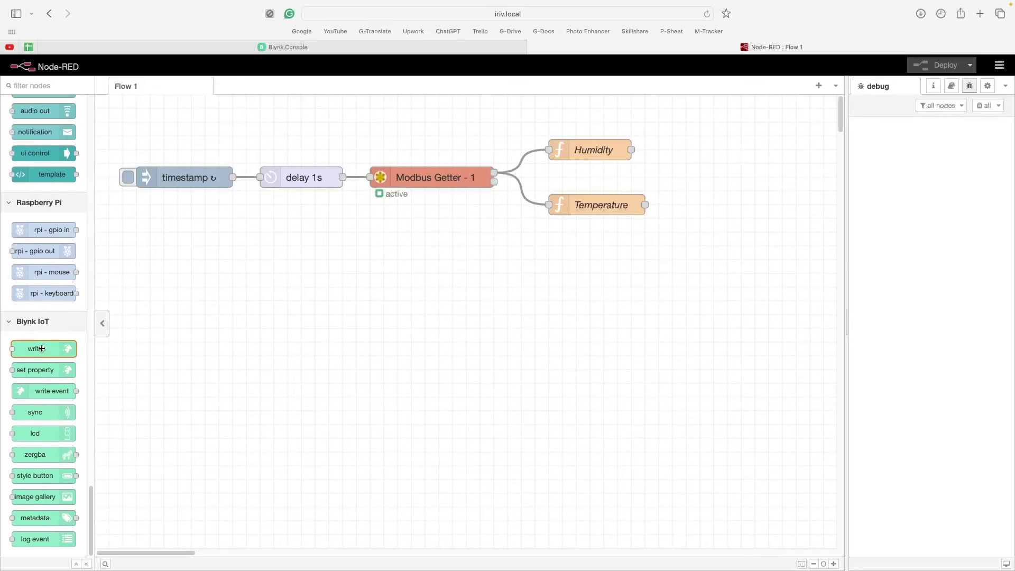
# Step: In the Node-RED Modbus flow, add a Blynk write node with virtual pin 1 and wire the Humidity function to it
pyautogui.moveTo(41, 350); pyautogui.dragTo(730, 150)
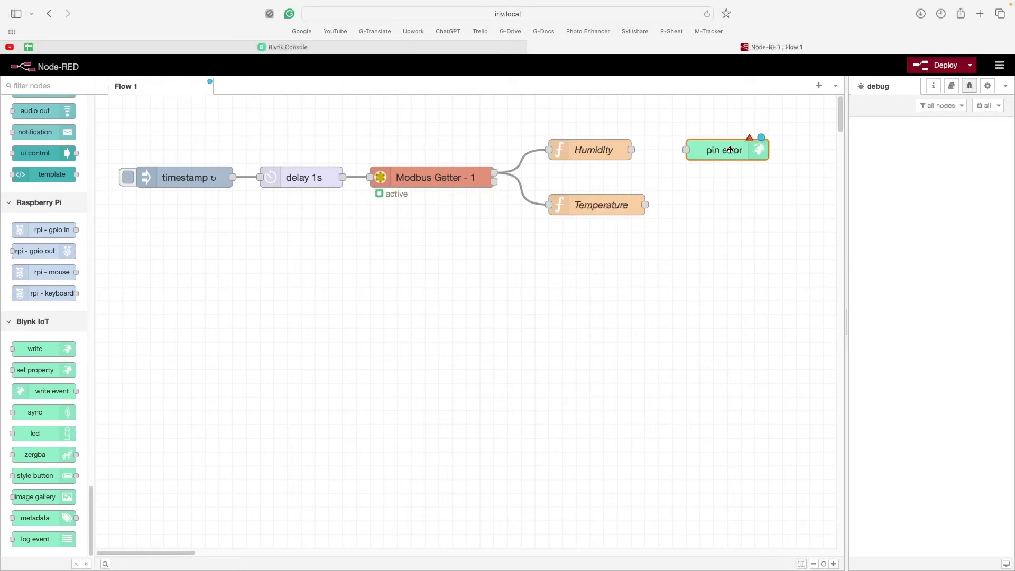
pyautogui.doubleClick(719, 152)
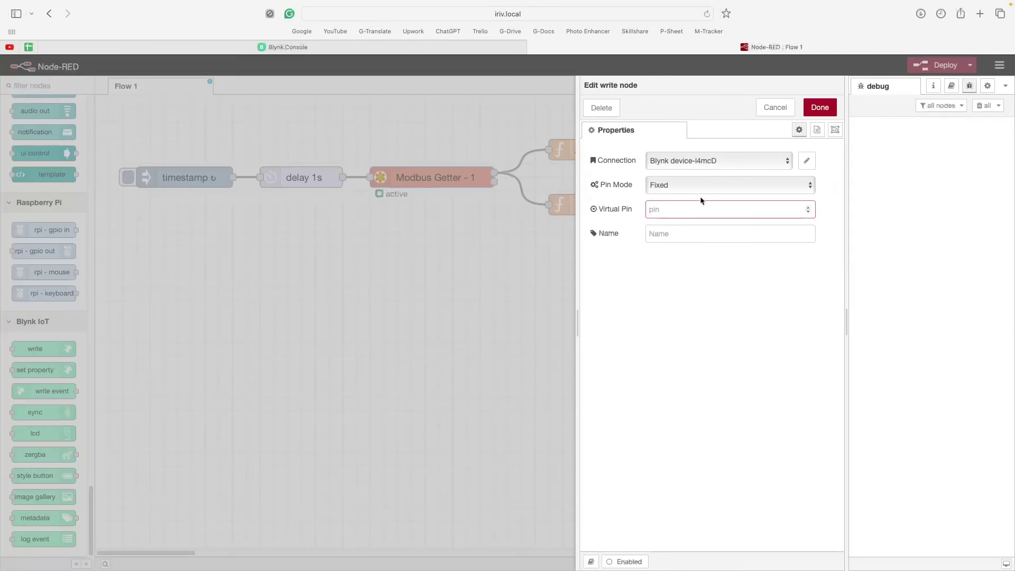
pyautogui.write('1')
pyautogui.click(746, 272)
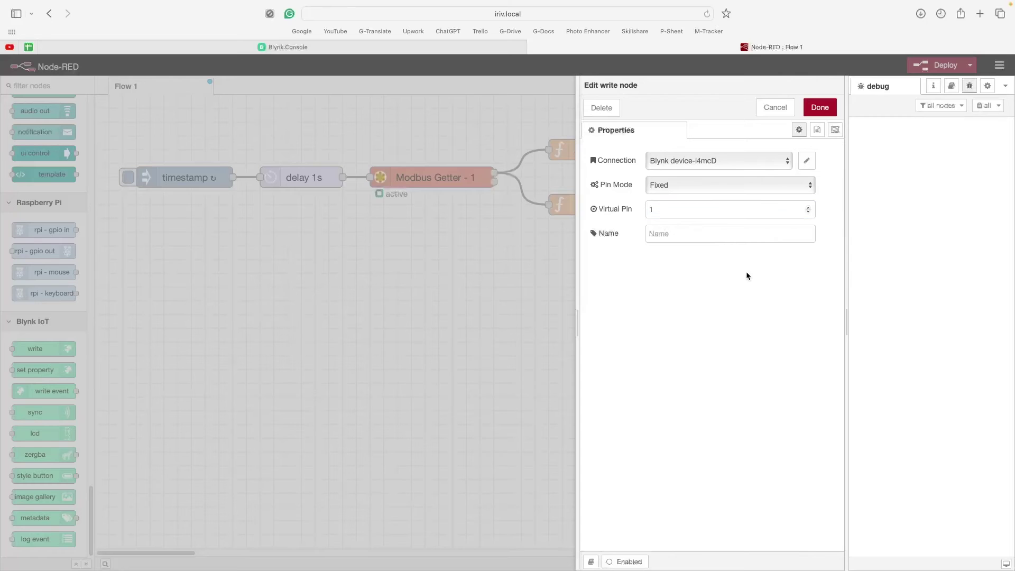
pyautogui.click(820, 107)
pyautogui.moveTo(632, 151); pyautogui.dragTo(686, 149)
# Step: Add another Blynk write node beside the Temperature function and set its virtual pin to 2
pyautogui.moveTo(35, 349); pyautogui.dragTo(710, 208)
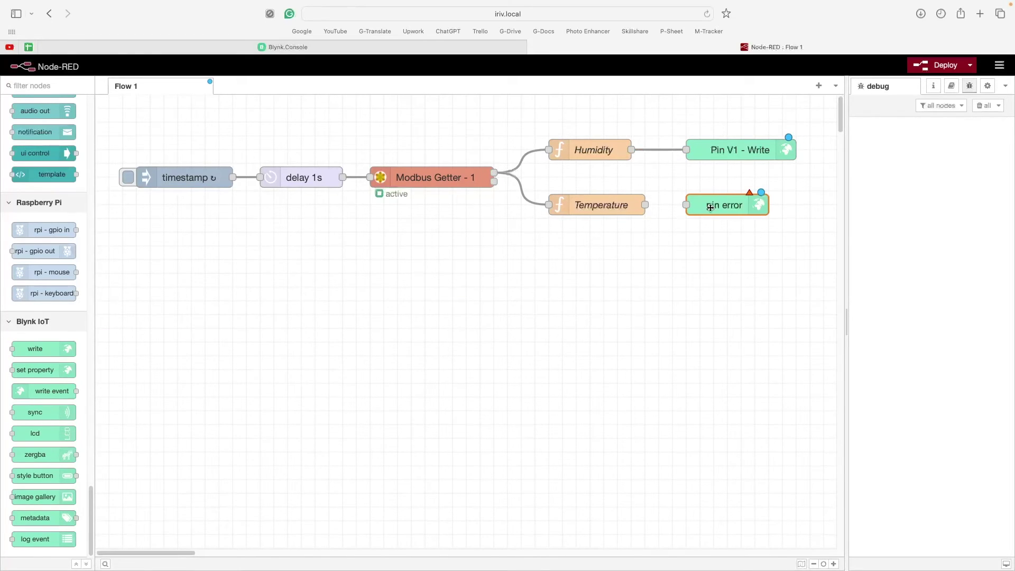
pyautogui.doubleClick(710, 208)
pyautogui.click(709, 208)
pyautogui.write('2')
pyautogui.press('Return')
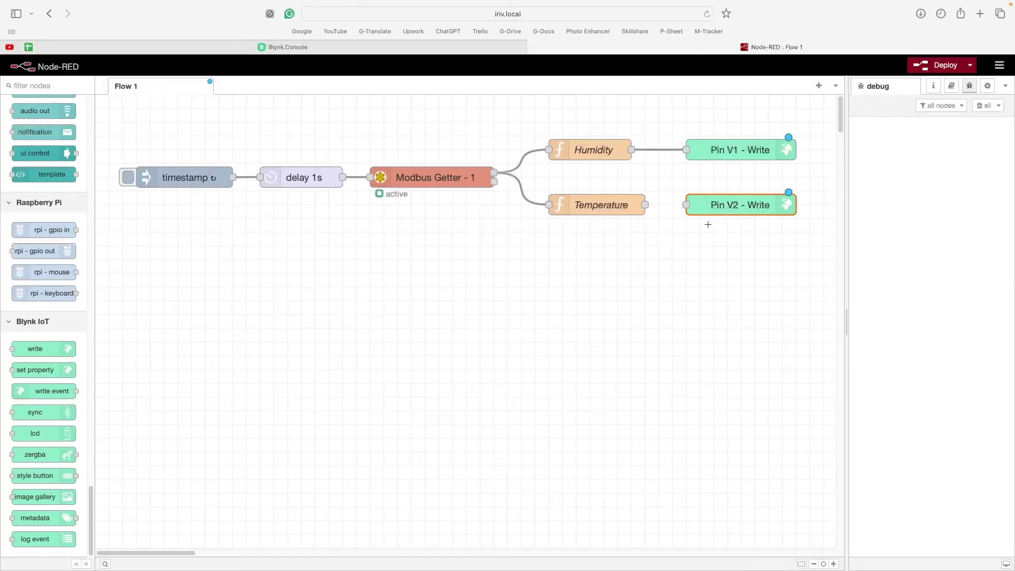
# Step: Wire the Temperature function to the V2 write node and paste the copied Modbus Getter branch with Voltage, Current and Power functions below
pyautogui.moveTo(645, 205); pyautogui.dragTo(687, 205)
pyautogui.hotkey('ctrl', 'v')
pyautogui.scroll(-1, 640, 264)
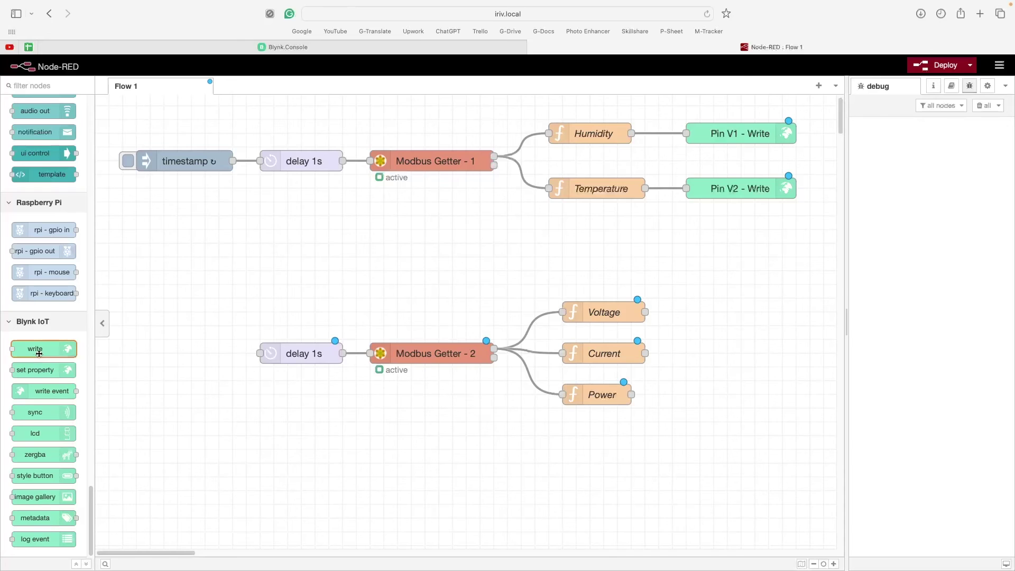
# Step: Add a Blynk write node for the Voltage function with virtual pin 3
pyautogui.moveTo(47, 350); pyautogui.dragTo(740, 320)
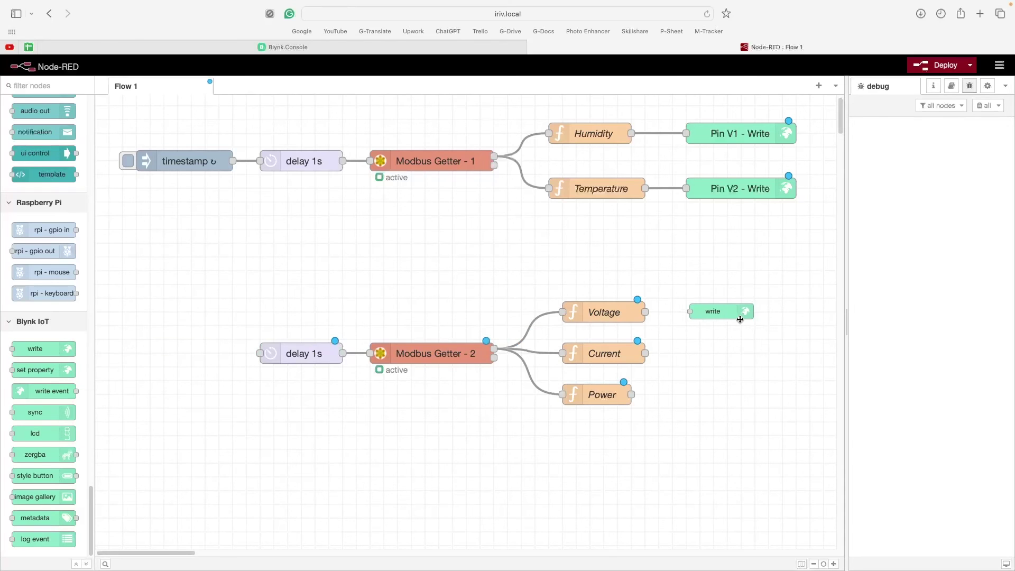
pyautogui.doubleClick(725, 316)
pyautogui.write('3')
pyautogui.click(820, 107)
# Step: Add a Blynk write node with virtual pin 4 and wire the Current function to it
pyautogui.moveTo(35, 348); pyautogui.dragTo(736, 351)
pyautogui.doubleClick(736, 351)
pyautogui.write('4')
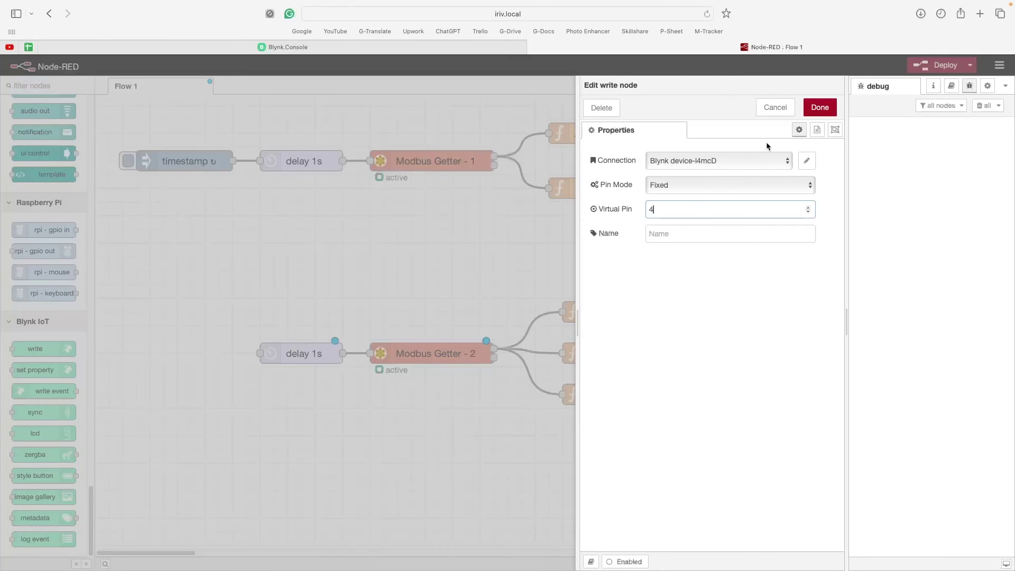
pyautogui.click(820, 107)
pyautogui.moveTo(644, 353); pyautogui.dragTo(687, 354)
# Step: Add a Blynk write node with virtual pin 5 and wire the Power function to it
pyautogui.moveTo(74, 353)
pyautogui.mouseDown()
pyautogui.moveTo(635, 415)
pyautogui.moveTo(727, 395)
pyautogui.mouseUp()
pyautogui.doubleClick(727, 394)
pyautogui.press('Escape')
pyautogui.moveTo(631, 395); pyautogui.dragTo(685, 394)
# Step: Add a Blynk write event node for pin V0 and wire it to a new Raspberry Pi GPIO output node on pin 16
pyautogui.moveTo(52, 391); pyautogui.dragTo(198, 463)
pyautogui.moveTo(34, 251); pyautogui.dragTo(362, 463)
pyautogui.doubleClick(362, 463)
pyautogui.click(753, 249)
pyautogui.click(822, 110)
pyautogui.moveTo(261, 463); pyautogui.dragTo(330, 464)
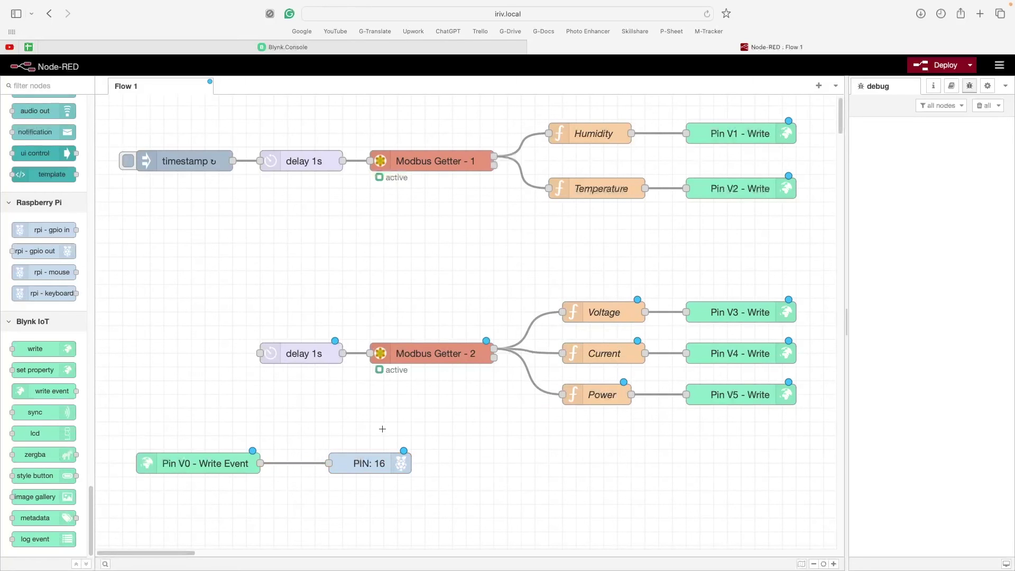
# Step: Wire the Modbus Getter - 1 output to the second branch's delay node and deploy the flow
pyautogui.moveTo(494, 155); pyautogui.dragTo(260, 353)
pyautogui.click(925, 65)
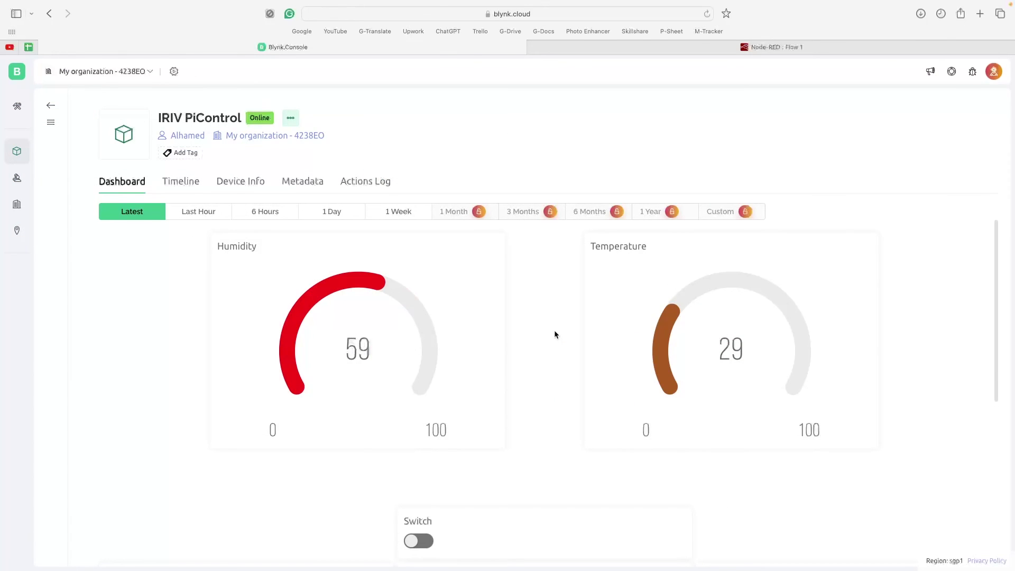
# Step: On the Blynk device dashboard, turn on the switch and check the Voltage, Current and Power gauges and charts
pyautogui.scroll(-6, 554, 331)
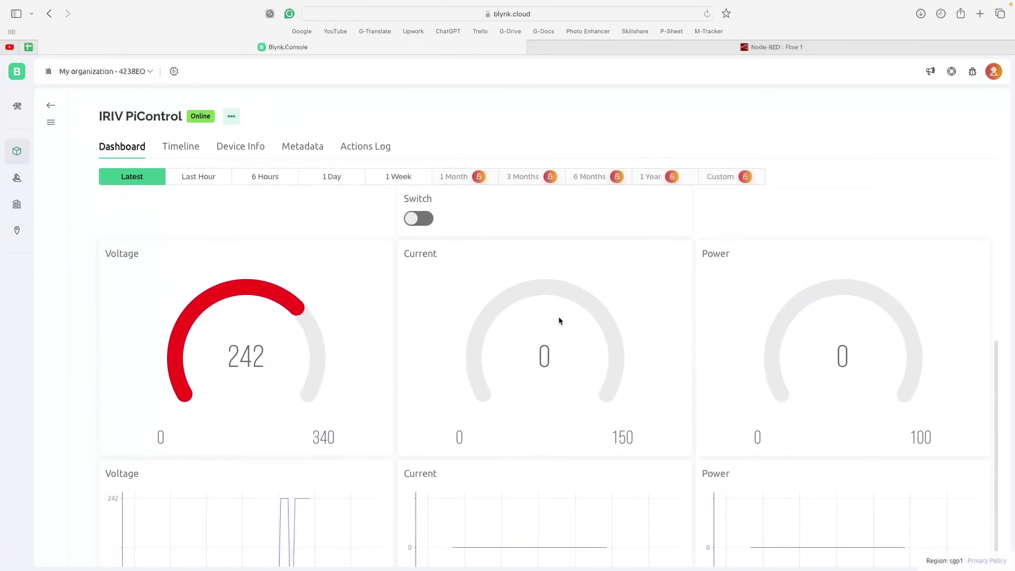
pyautogui.scroll(1, 559, 320)
pyautogui.click(426, 231)
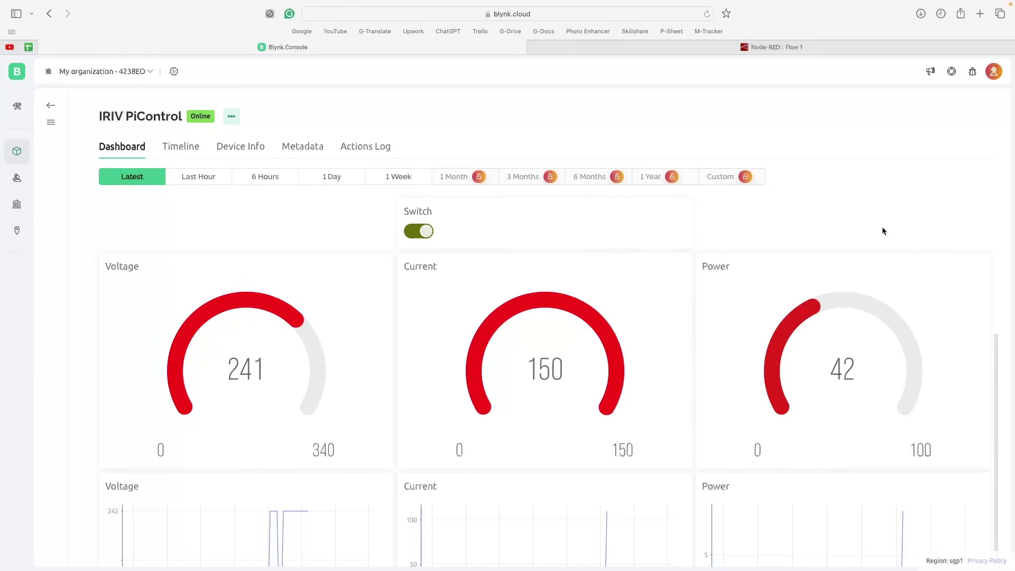
pyautogui.scroll(-2, 616, 496)
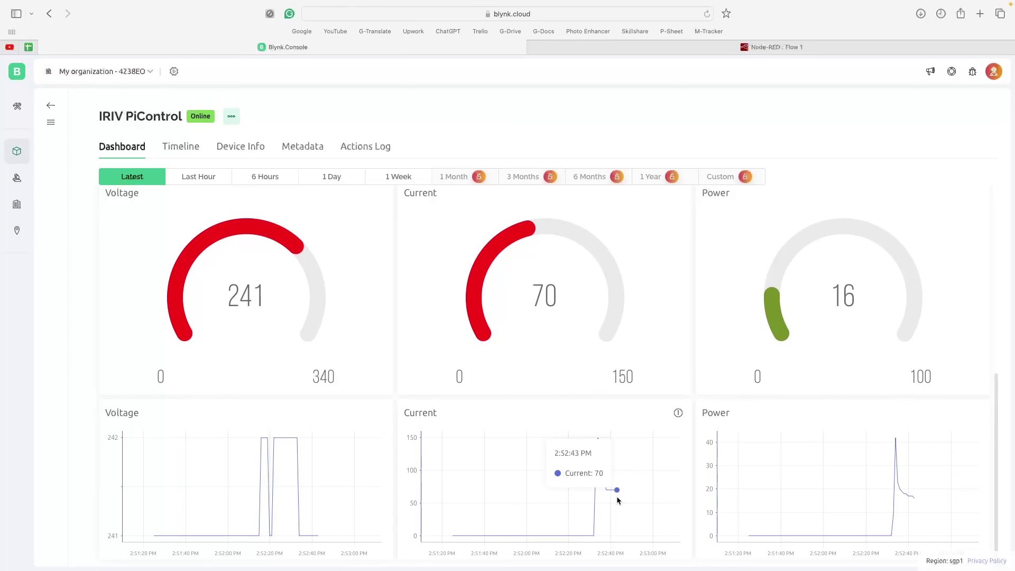